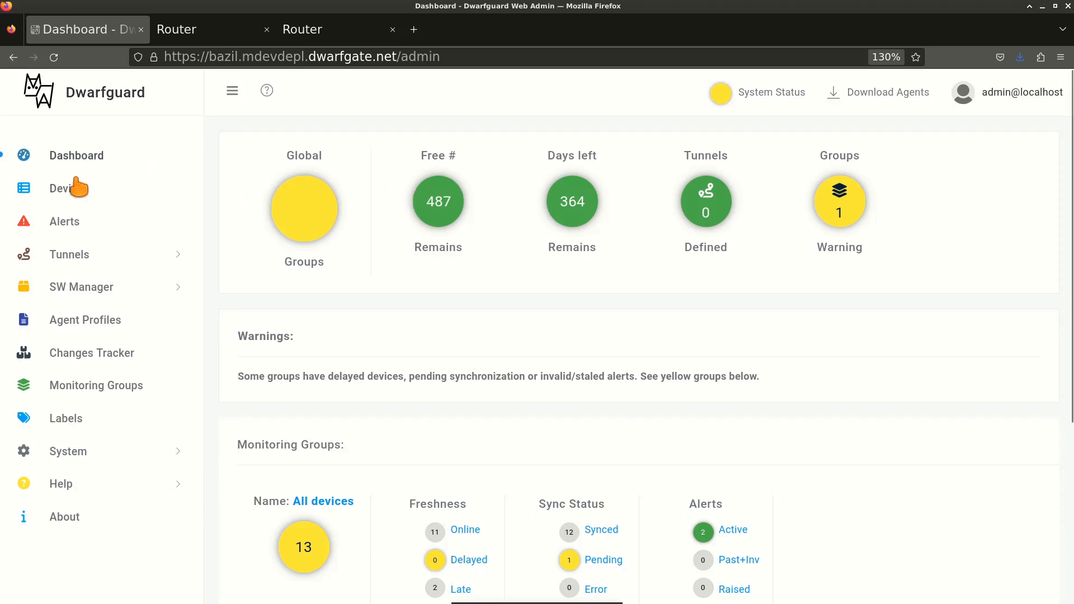
Filter Registered Devices by the clonesrc label so only GXXZ and AYOU remain.
{"action": "left_click", "coordinate": [80, 199]}
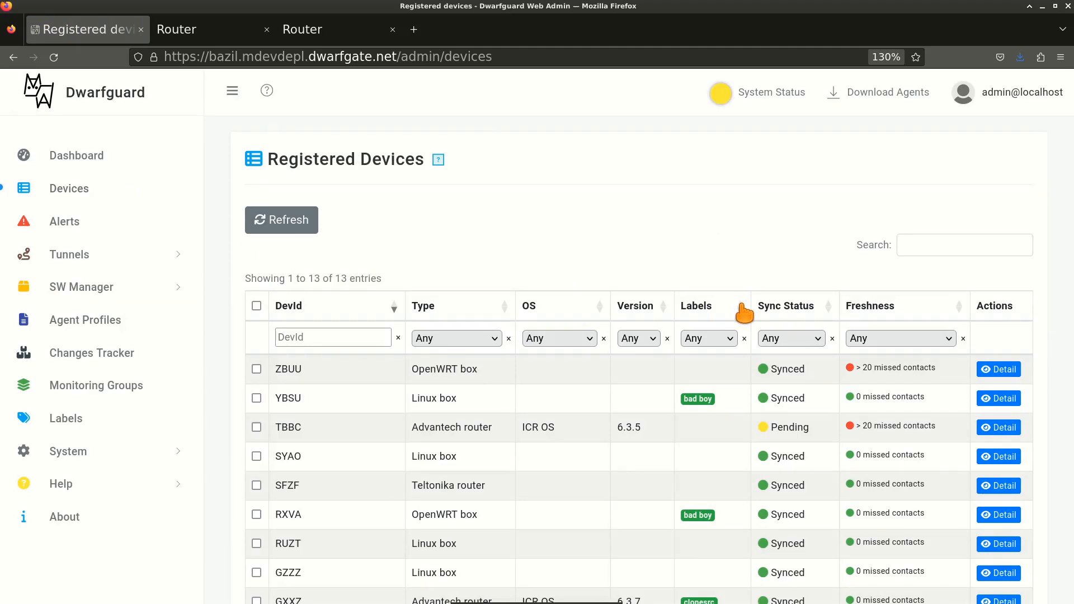
{"action": "scroll", "coordinate": [744, 307], "scroll_direction": "down", "scroll_amount": 3}
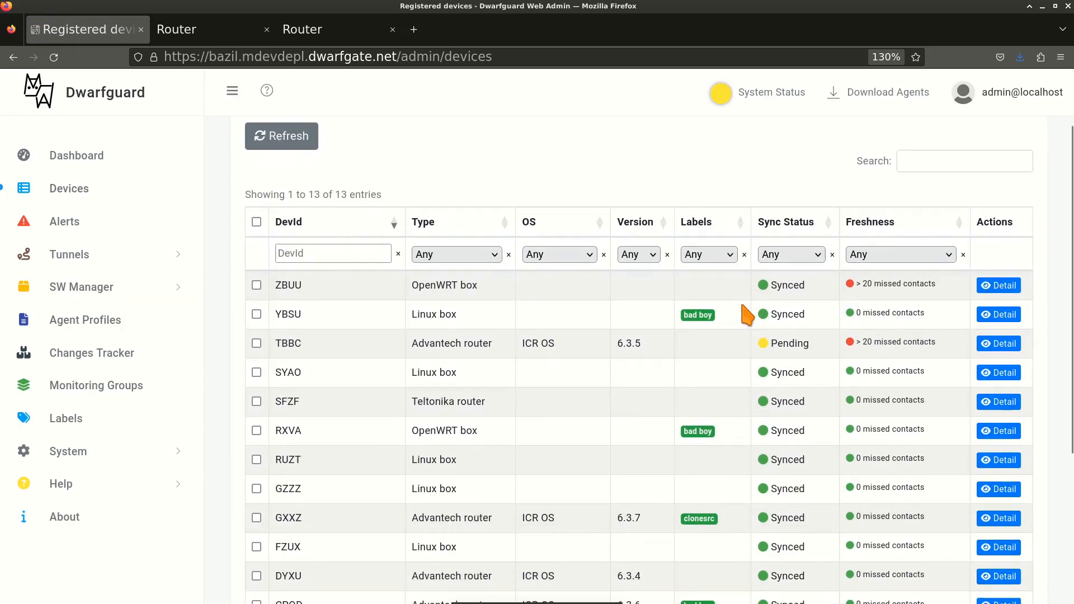
{"action": "left_click", "coordinate": [732, 256]}
{"action": "left_click", "coordinate": [709, 307]}
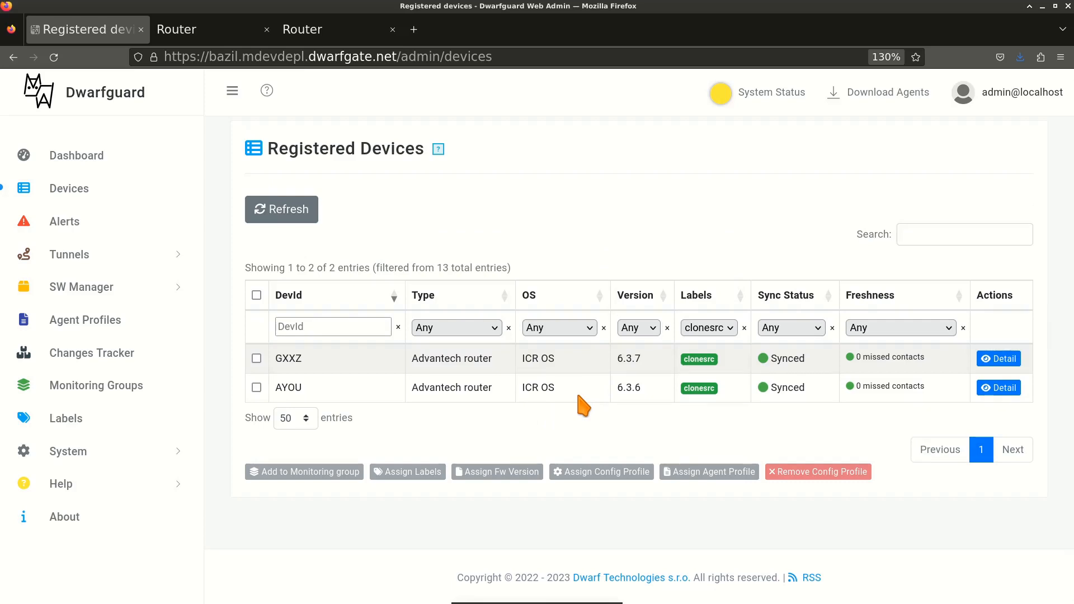
On GXXZ's detail page, inspect the clone-to and clone-from device lists without choosing any.
{"action": "left_click", "coordinate": [1010, 359]}
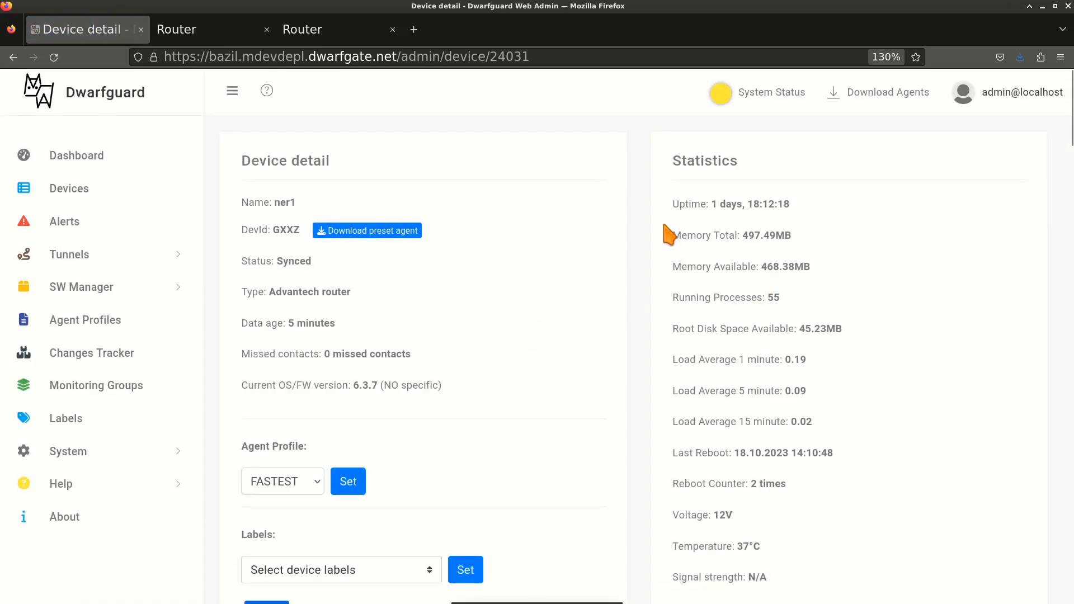
{"action": "scroll", "coordinate": [638, 297], "scroll_direction": "down", "scroll_amount": 5}
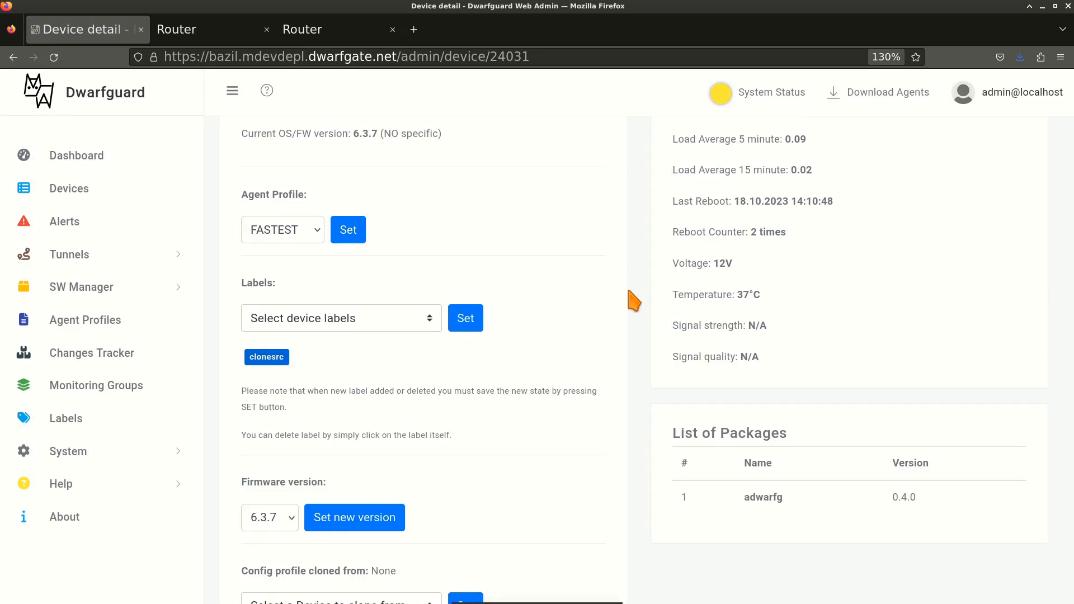
{"action": "scroll", "coordinate": [634, 301], "scroll_direction": "down", "scroll_amount": 8}
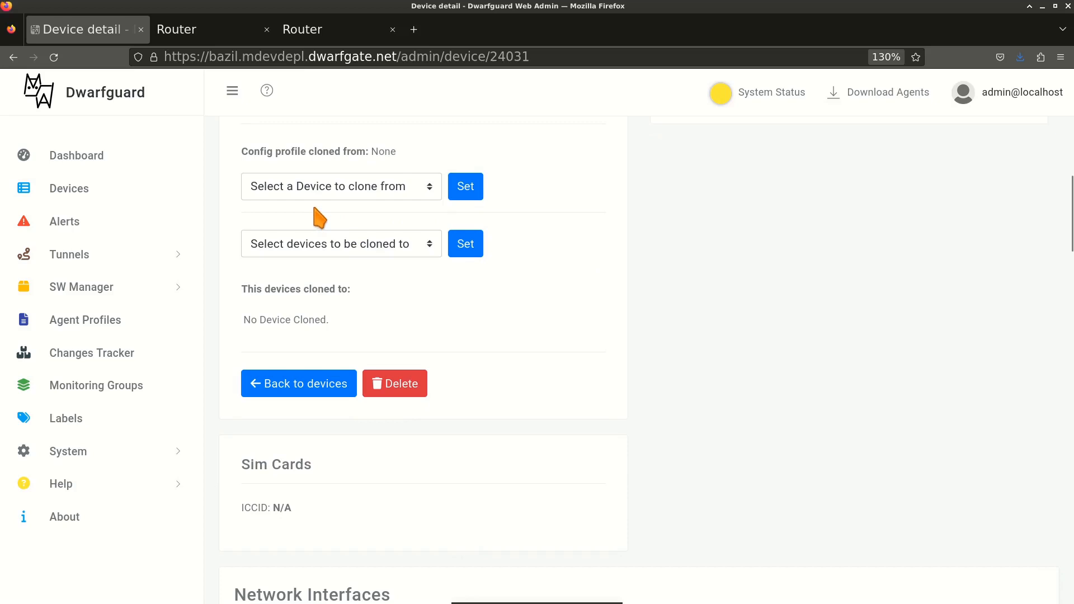
{"action": "left_click", "coordinate": [325, 245]}
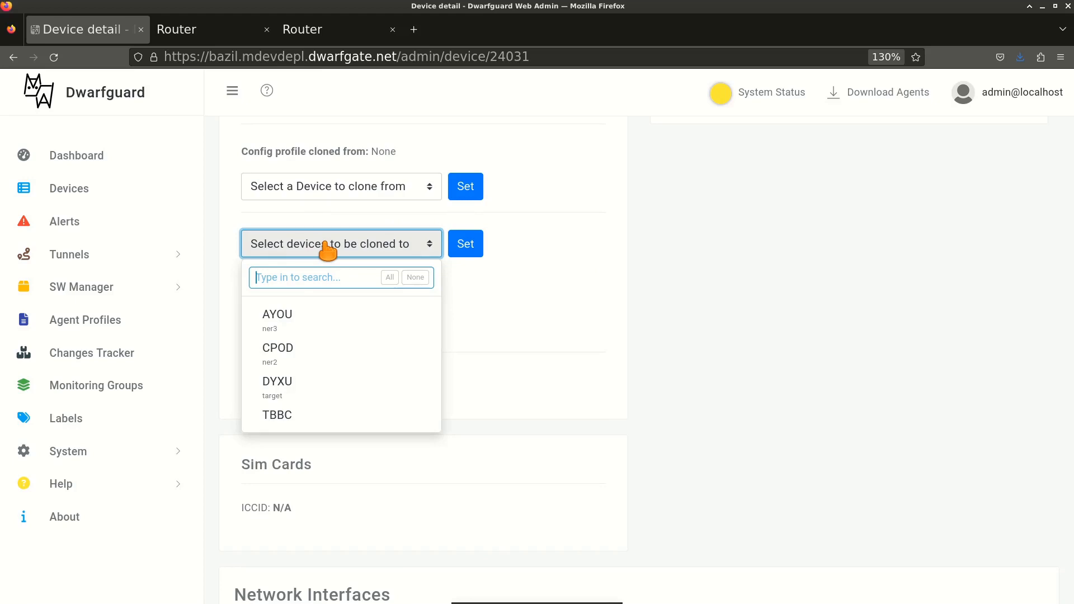
{"action": "left_click", "coordinate": [656, 253]}
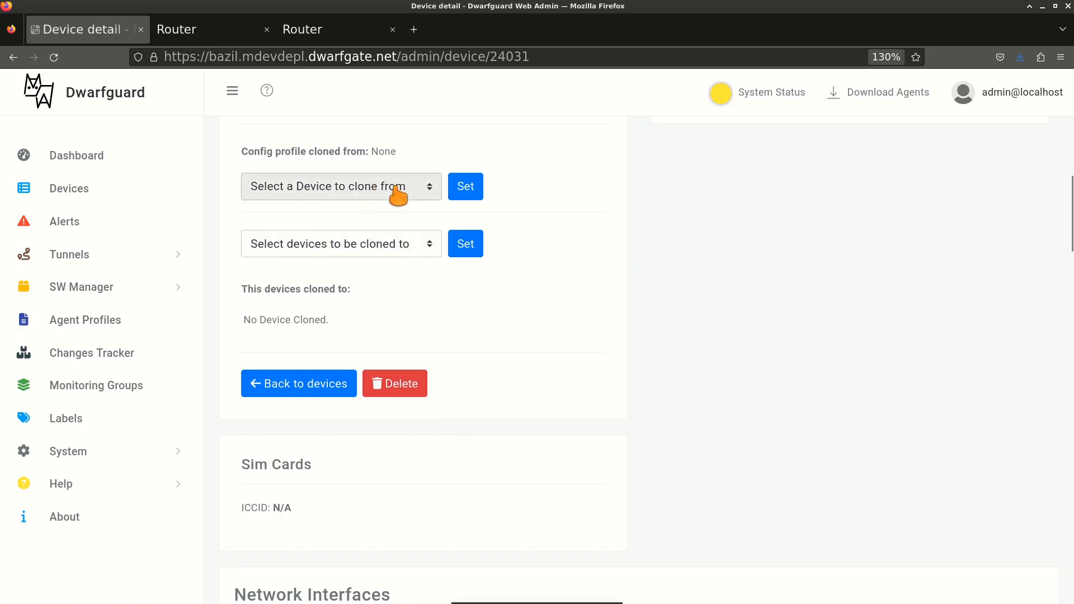
{"action": "left_click", "coordinate": [427, 190]}
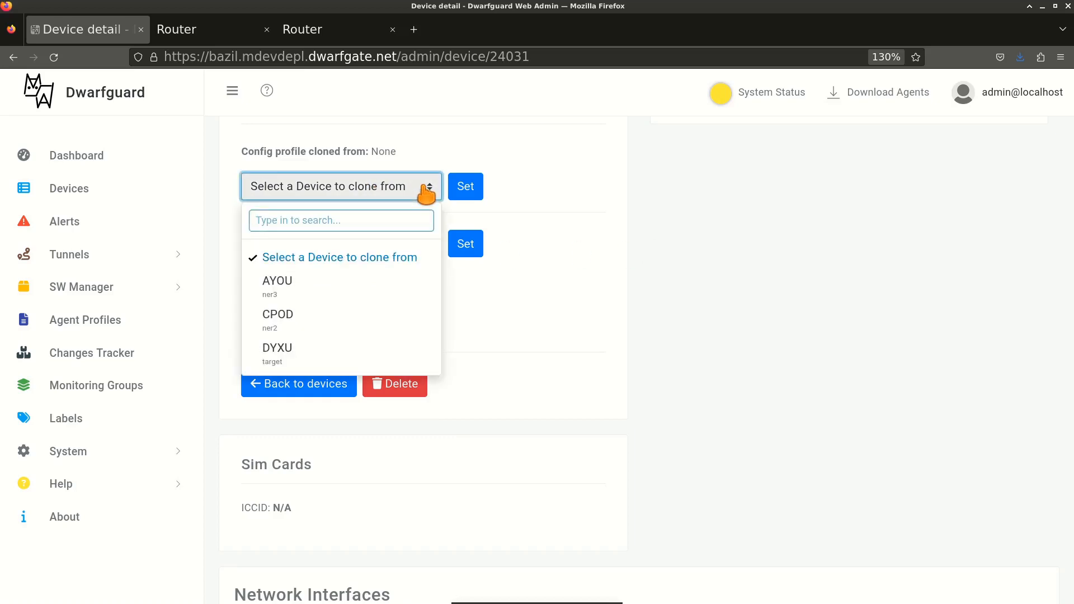
{"action": "left_click", "coordinate": [571, 204]}
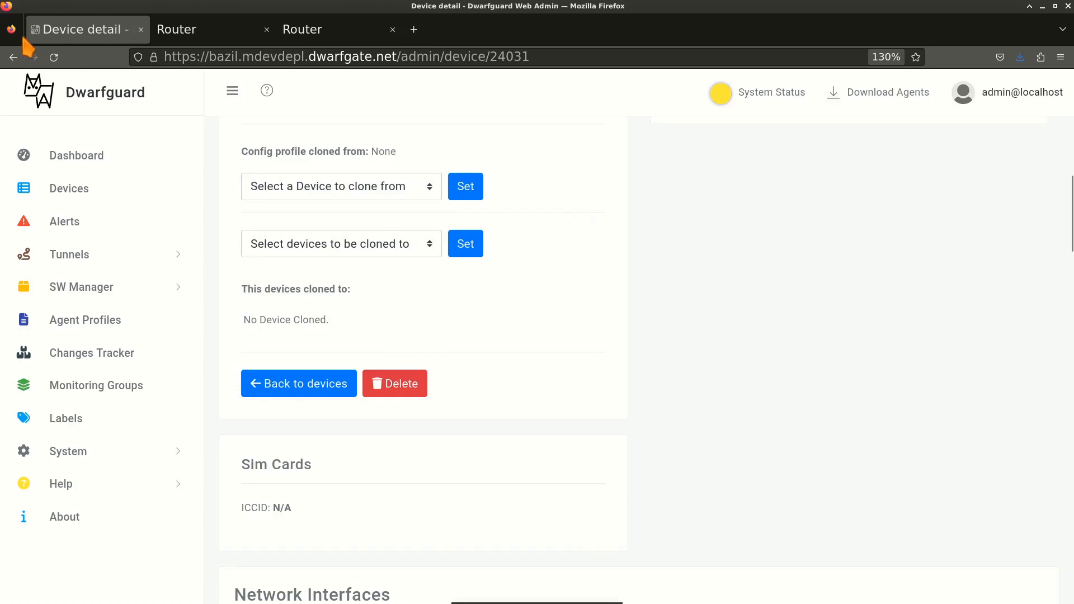
Go back to Registered Devices and clear the Labels filter to show all 13 devices.
{"action": "left_click", "coordinate": [14, 58]}
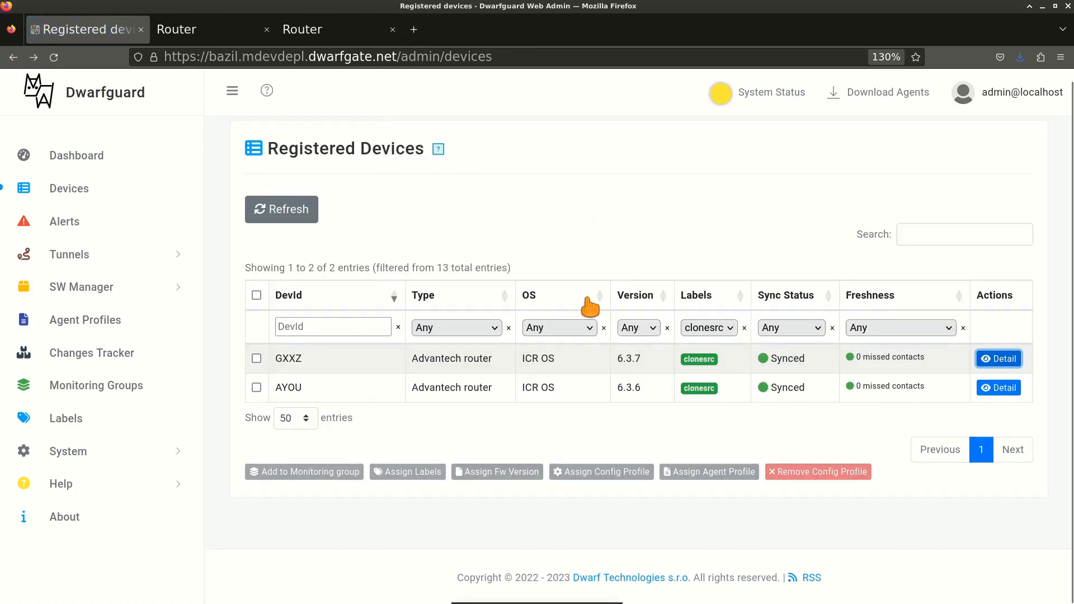
{"action": "left_click", "coordinate": [743, 329]}
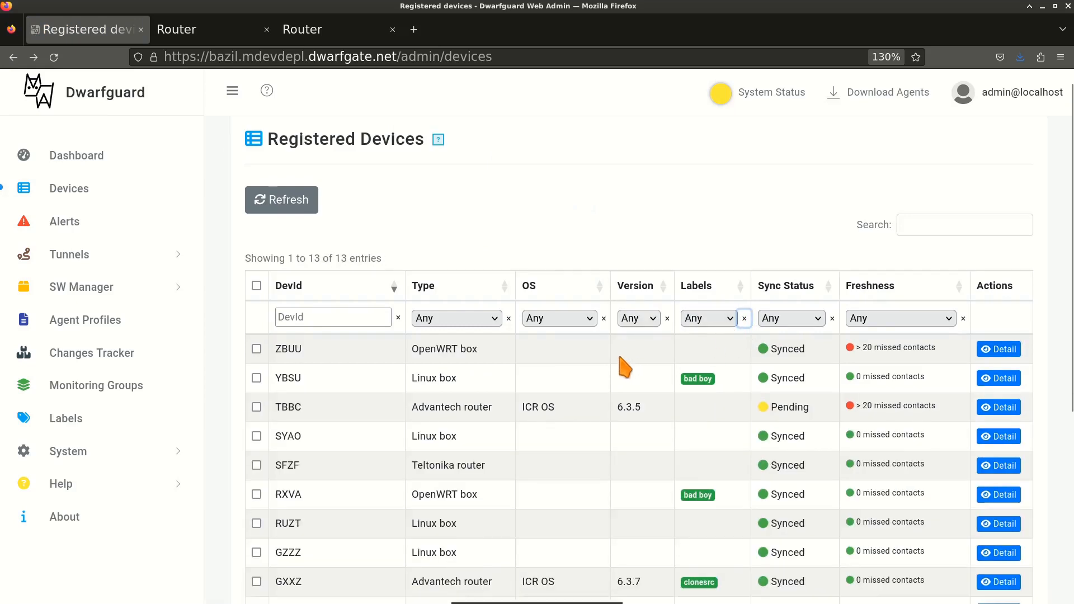
{"action": "scroll", "coordinate": [623, 360], "scroll_direction": "down", "scroll_amount": 5}
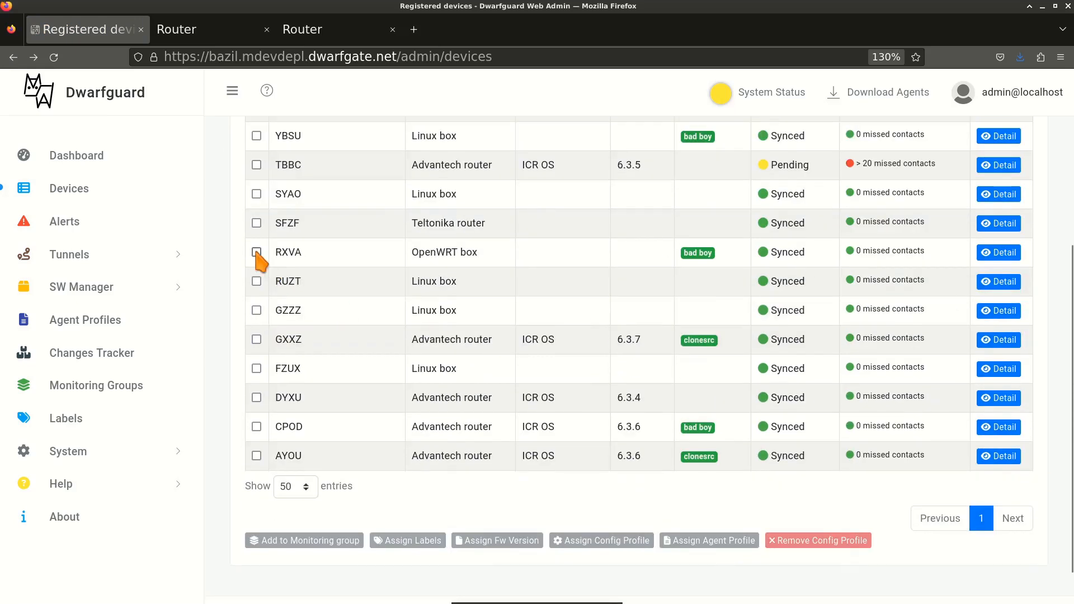
Select GXXZ, DYXU and CPOD, preview Assign Config Profile options, then cancel without assigning.
{"action": "left_click", "coordinate": [257, 340]}
{"action": "left_click", "coordinate": [256, 397]}
{"action": "left_click", "coordinate": [256, 427]}
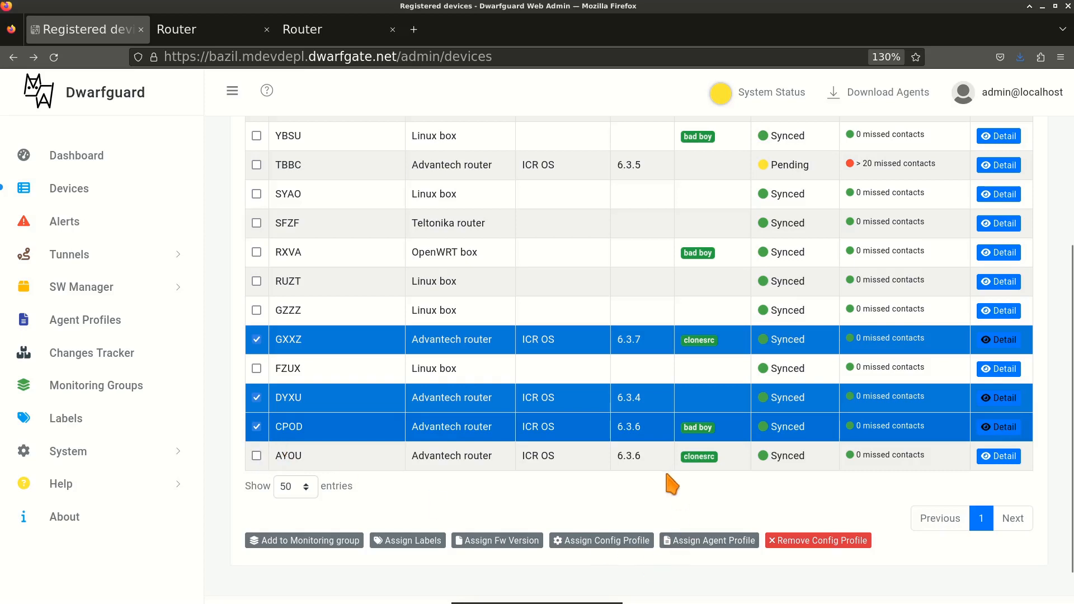
{"action": "left_click", "coordinate": [614, 540]}
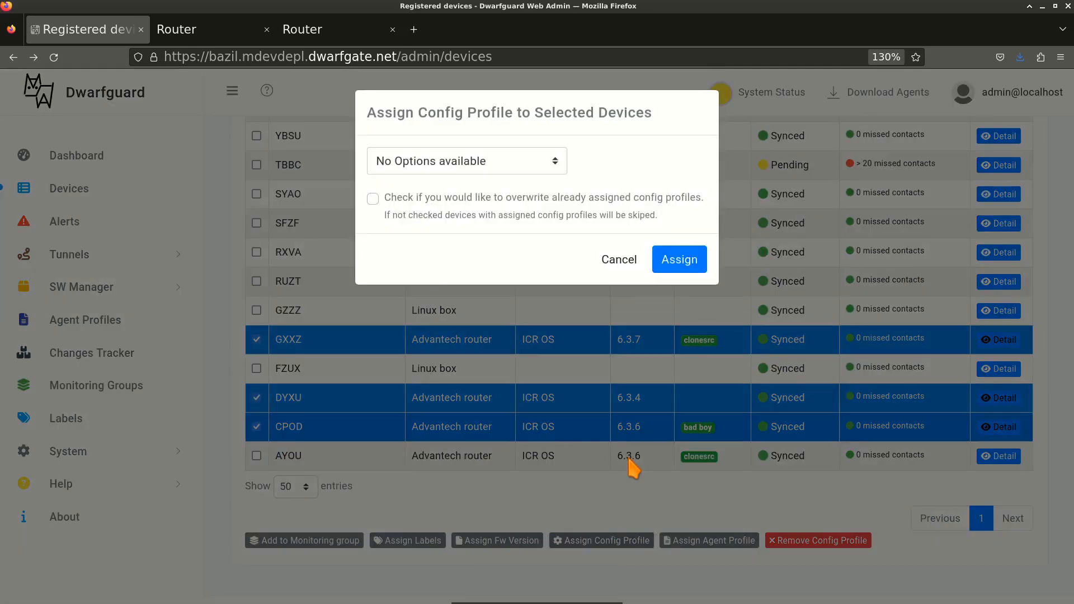
{"action": "left_click", "coordinate": [554, 161]}
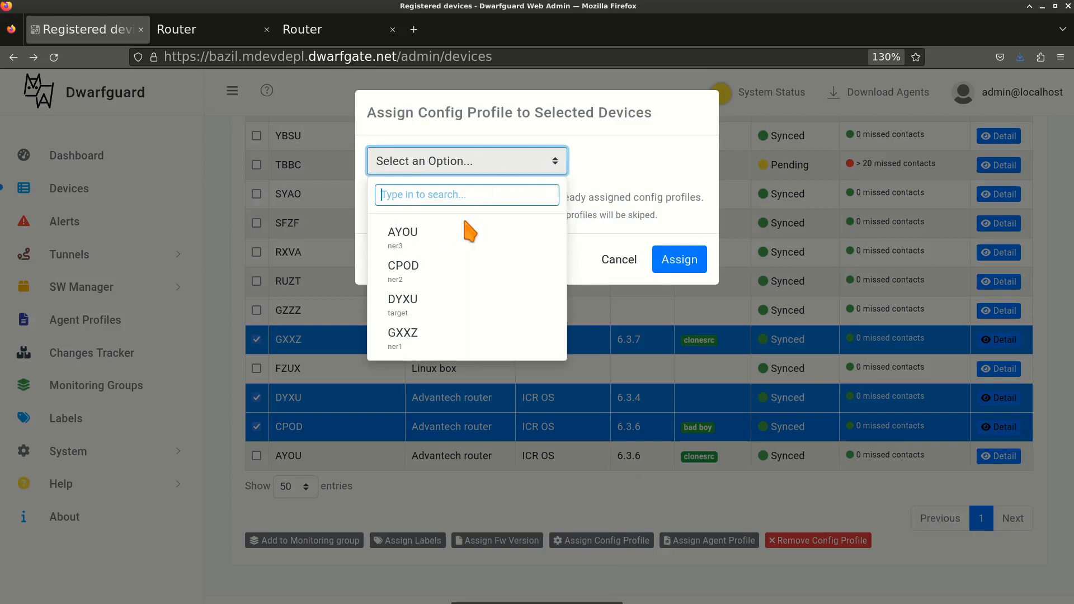
{"action": "left_click", "coordinate": [657, 171]}
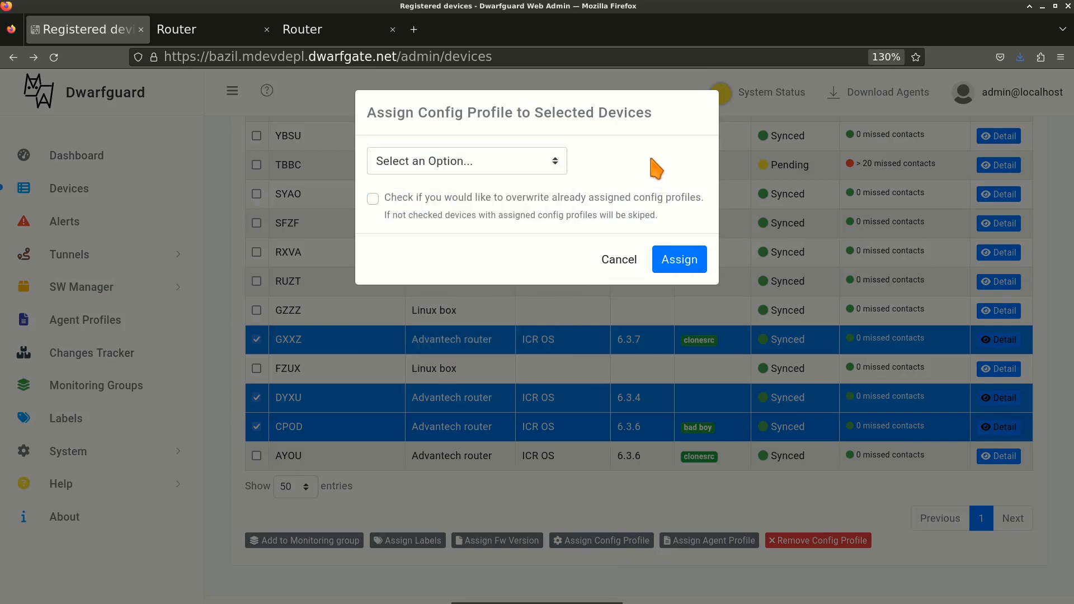
{"action": "left_click", "coordinate": [626, 265]}
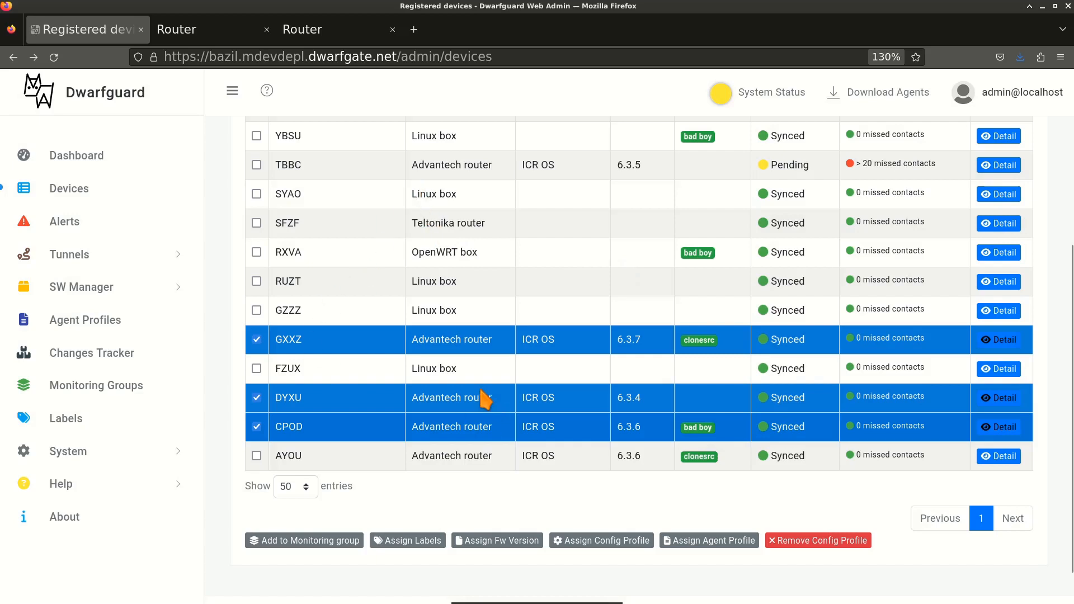
Tick and untick the header checkbox so no devices stay selected.
{"action": "scroll", "coordinate": [297, 210], "scroll_direction": "up", "scroll_amount": 5}
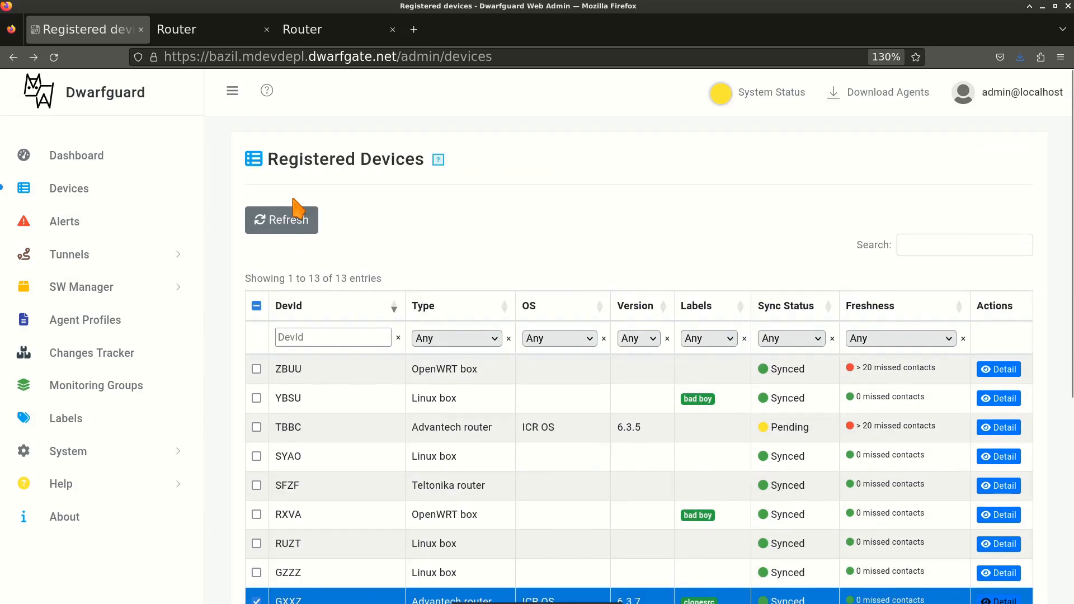
{"action": "left_click", "coordinate": [256, 306]}
{"action": "left_click", "coordinate": [257, 306]}
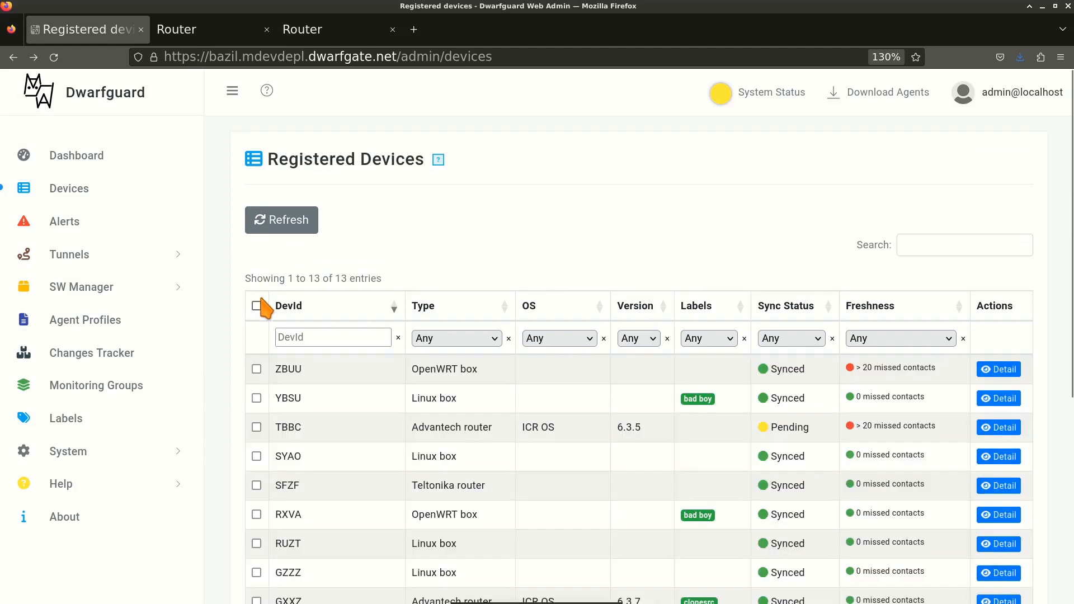
{"action": "left_click", "coordinate": [213, 39]}
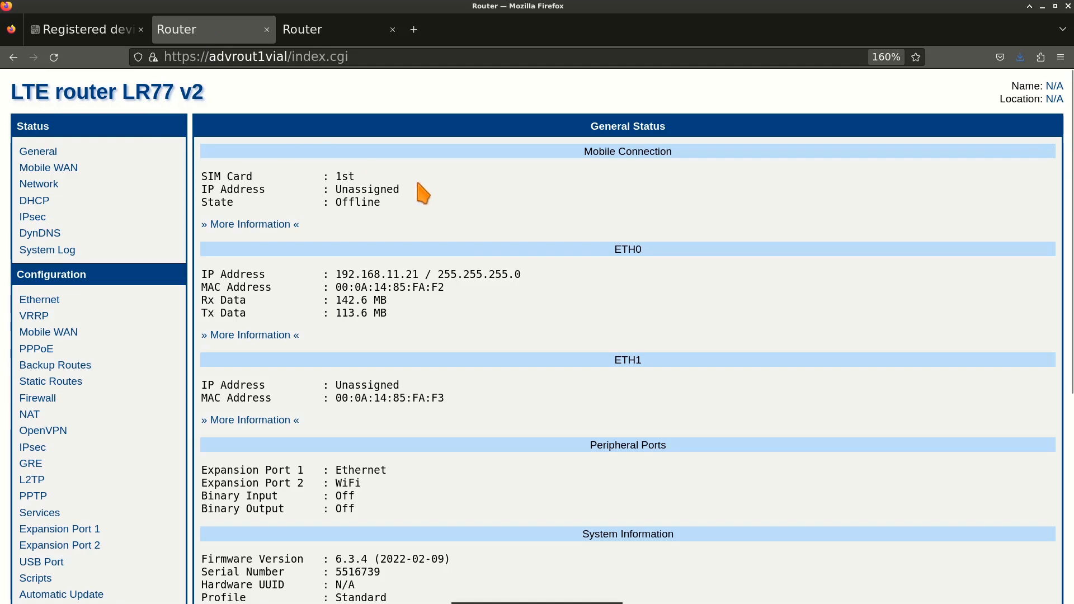
{"action": "left_click_drag", "start_coordinate": [337, 273], "coordinate": [419, 275]}
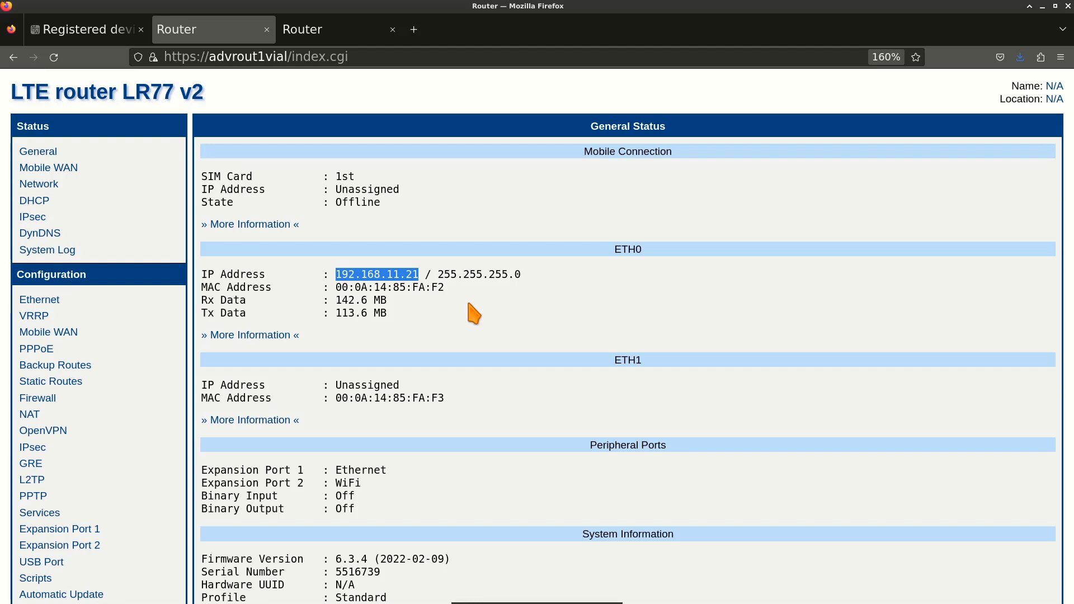
{"action": "left_click", "coordinate": [313, 33]}
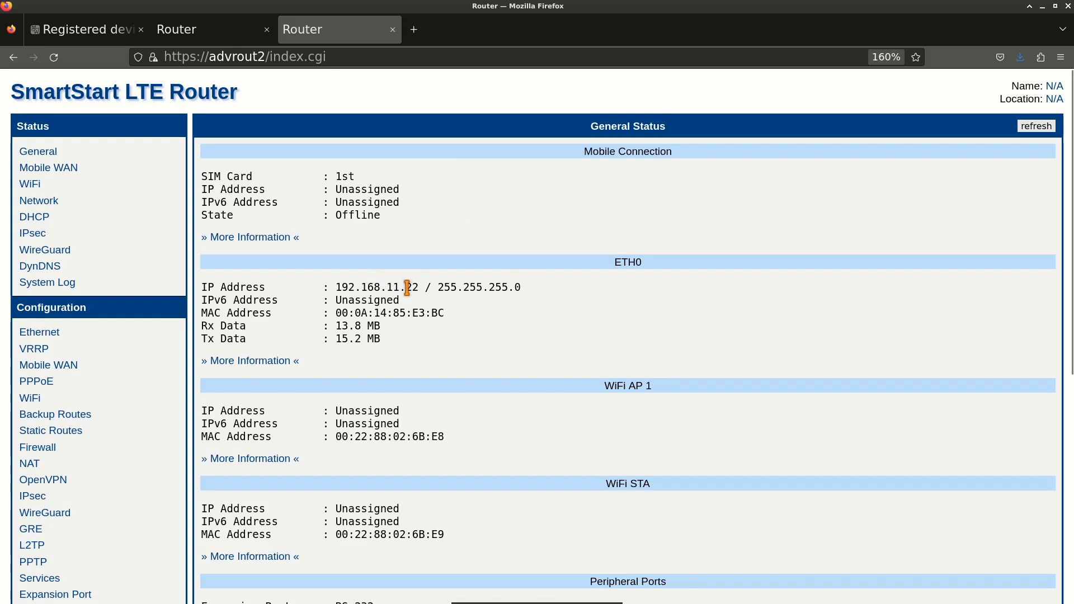
{"action": "left_click", "coordinate": [228, 36]}
{"action": "left_click", "coordinate": [413, 274]}
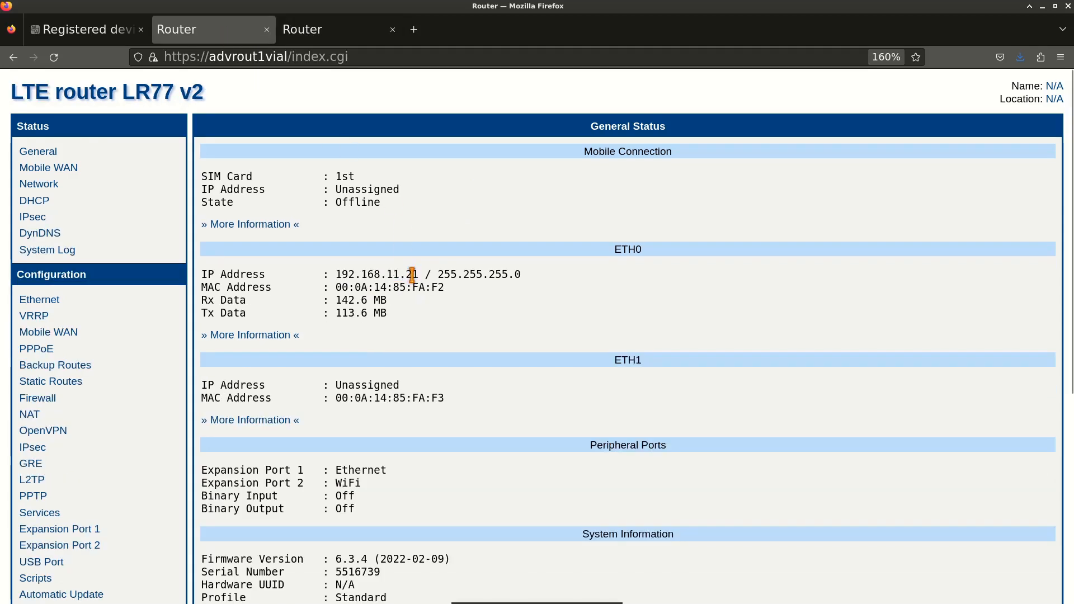
{"action": "double_click", "coordinate": [413, 274]}
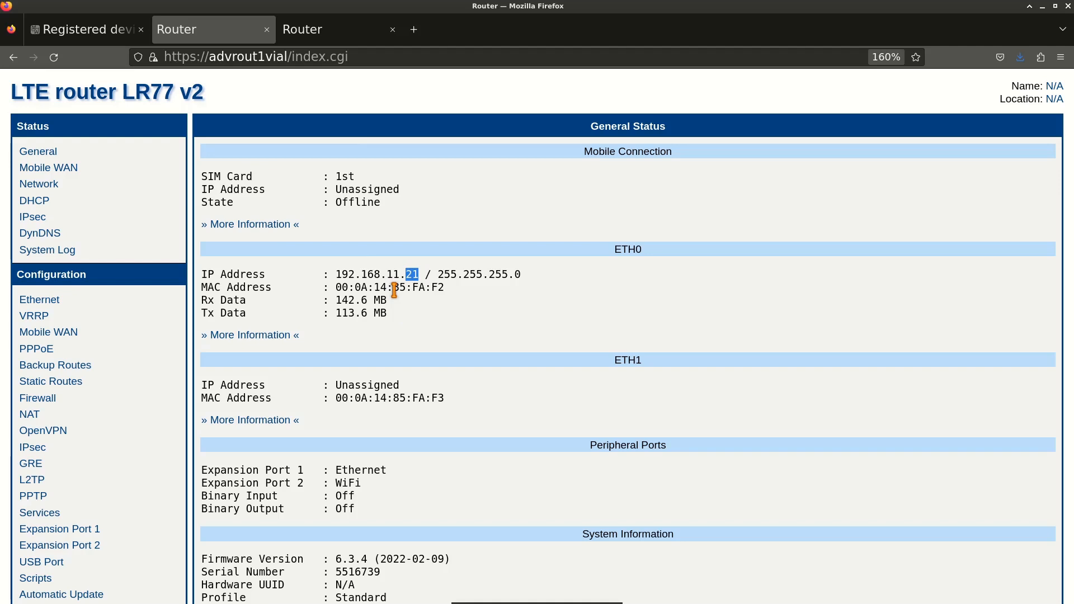
{"action": "left_click", "coordinate": [123, 31]}
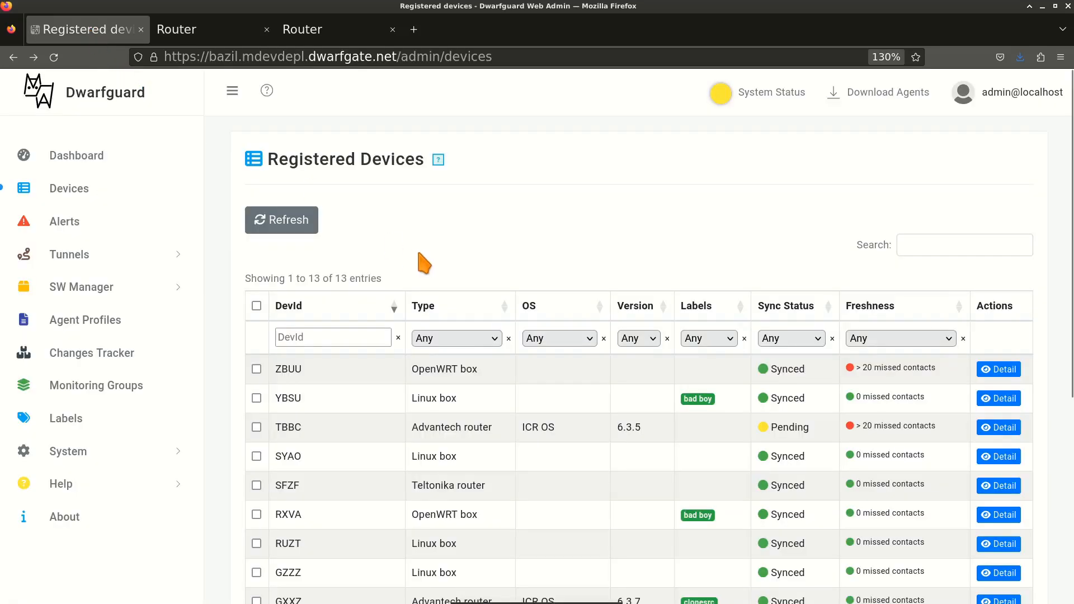
Sort the device table by label and glance at the Labels filter choices.
{"action": "scroll", "coordinate": [459, 276], "scroll_direction": "down", "scroll_amount": 2}
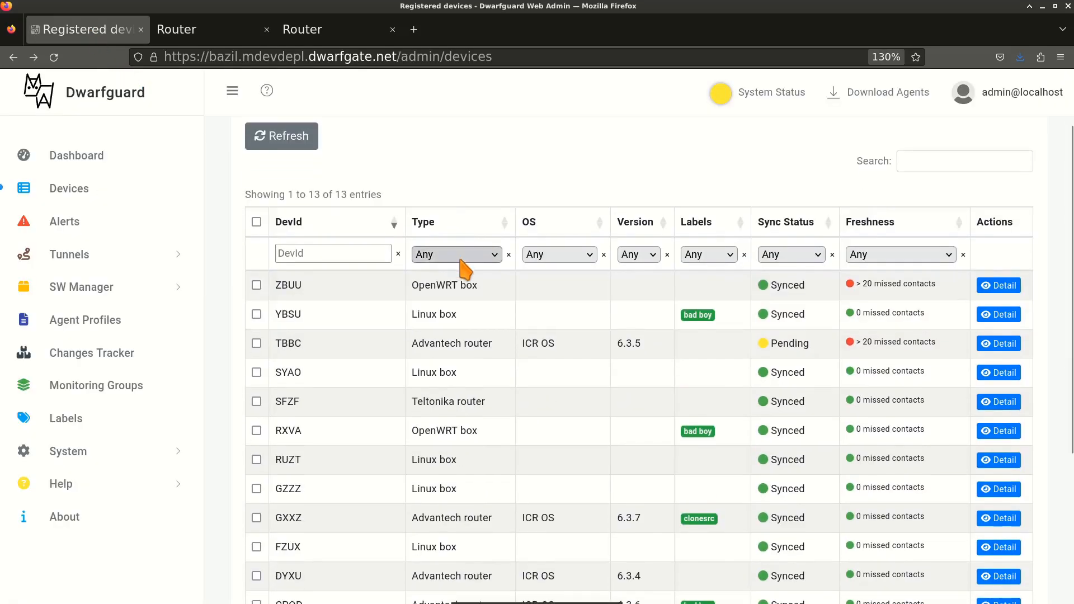
{"action": "left_click", "coordinate": [747, 224]}
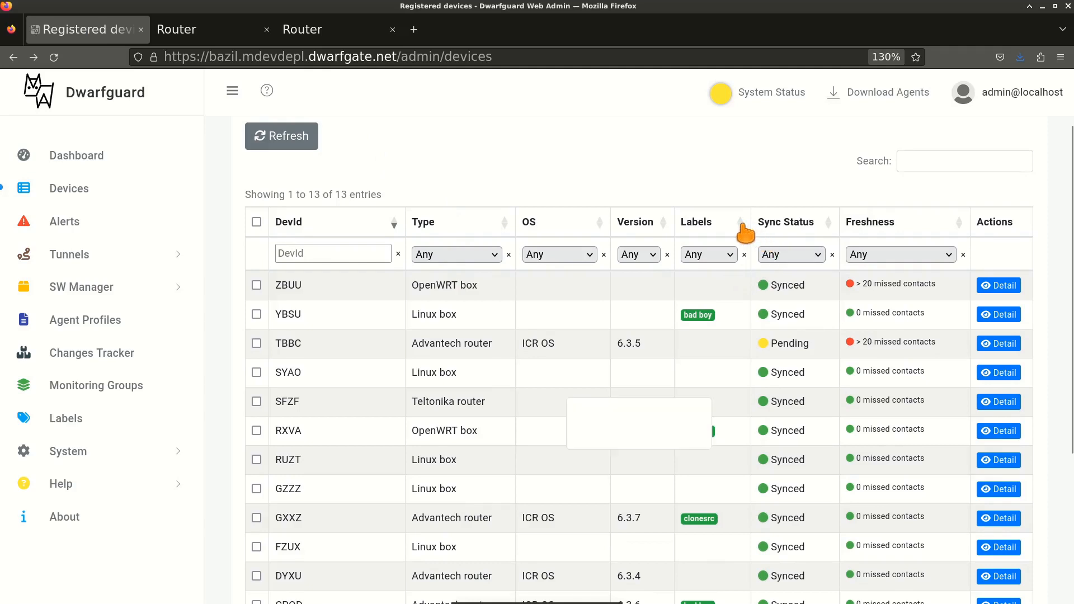
{"action": "left_click", "coordinate": [732, 257]}
{"action": "left_click", "coordinate": [735, 260]}
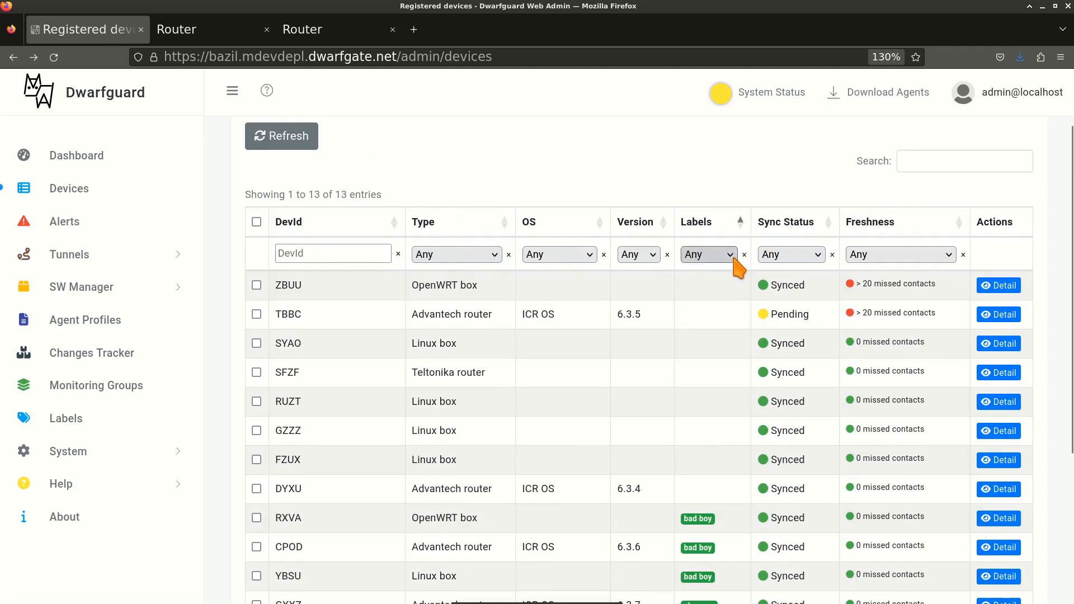
{"action": "scroll", "coordinate": [743, 372], "scroll_direction": "down", "scroll_amount": 5}
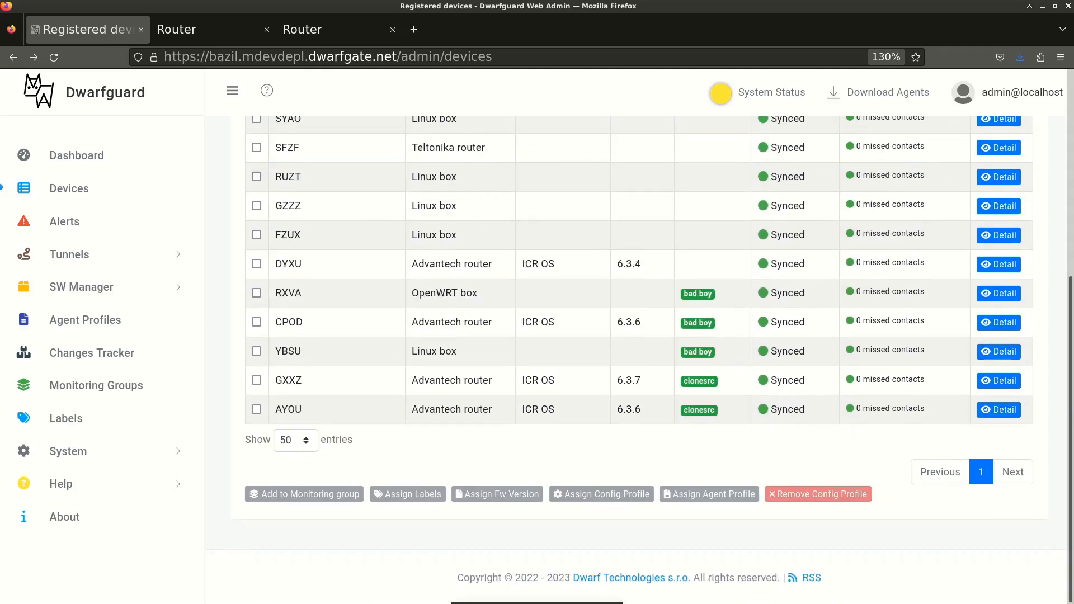
On GXXZ's detail page, choose DYXU as the clone target and apply with Set.
{"action": "left_click", "coordinate": [1005, 382]}
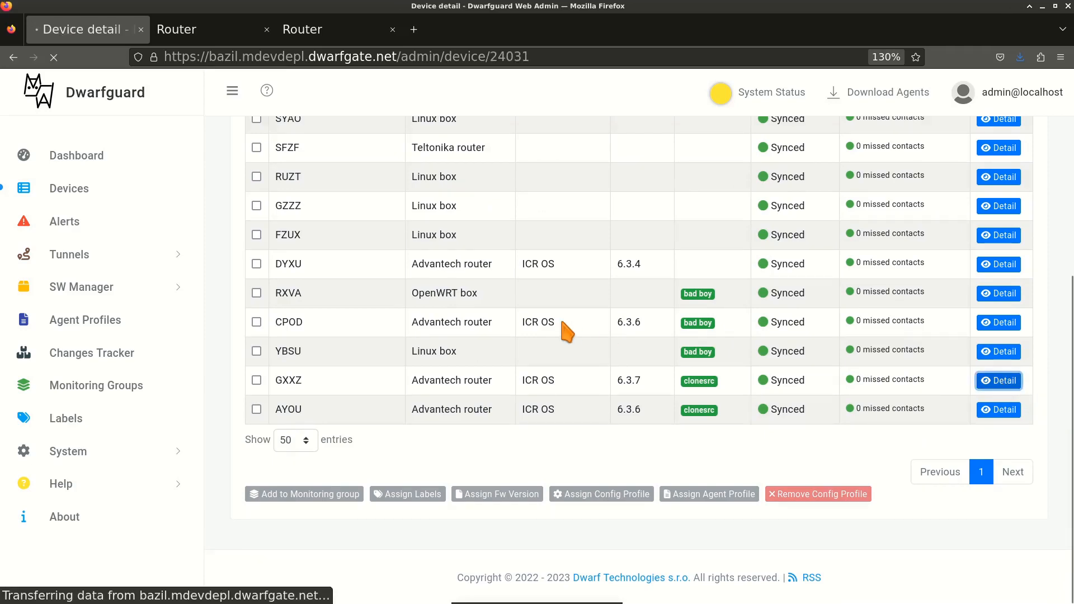
{"action": "scroll", "coordinate": [595, 322], "scroll_direction": "down", "scroll_amount": 7}
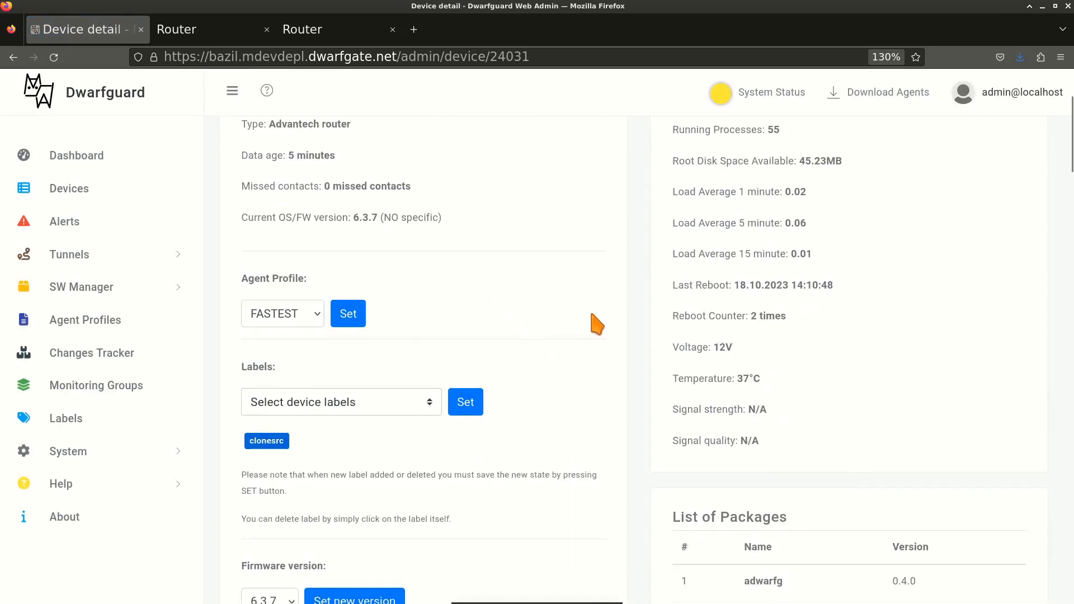
{"action": "left_click", "coordinate": [417, 496]}
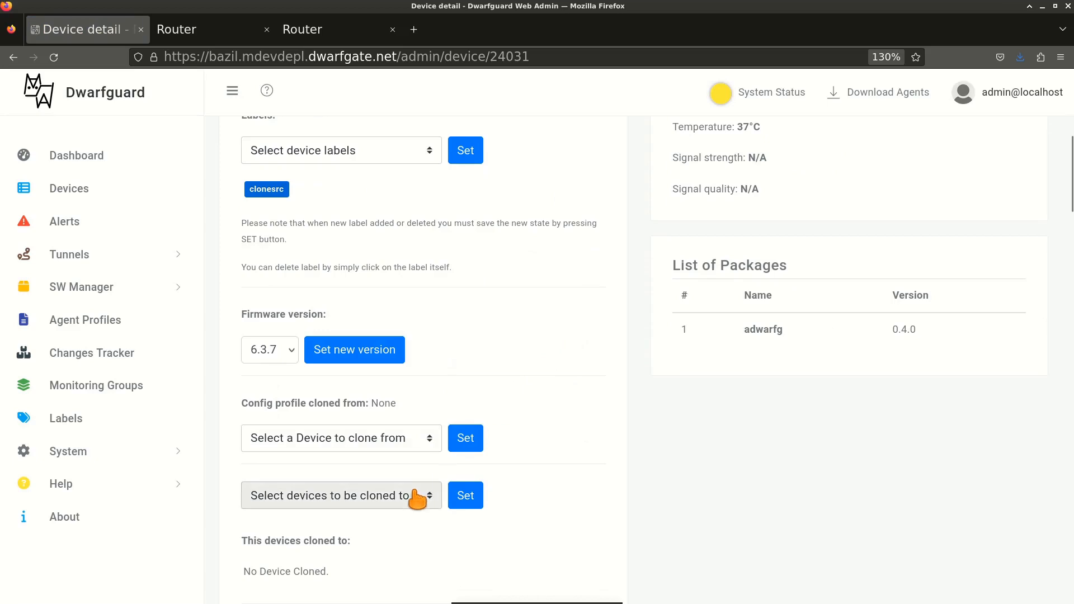
{"action": "scroll", "coordinate": [416, 491], "scroll_direction": "down", "scroll_amount": 2}
{"action": "scroll", "coordinate": [417, 491], "scroll_direction": "down", "scroll_amount": 1}
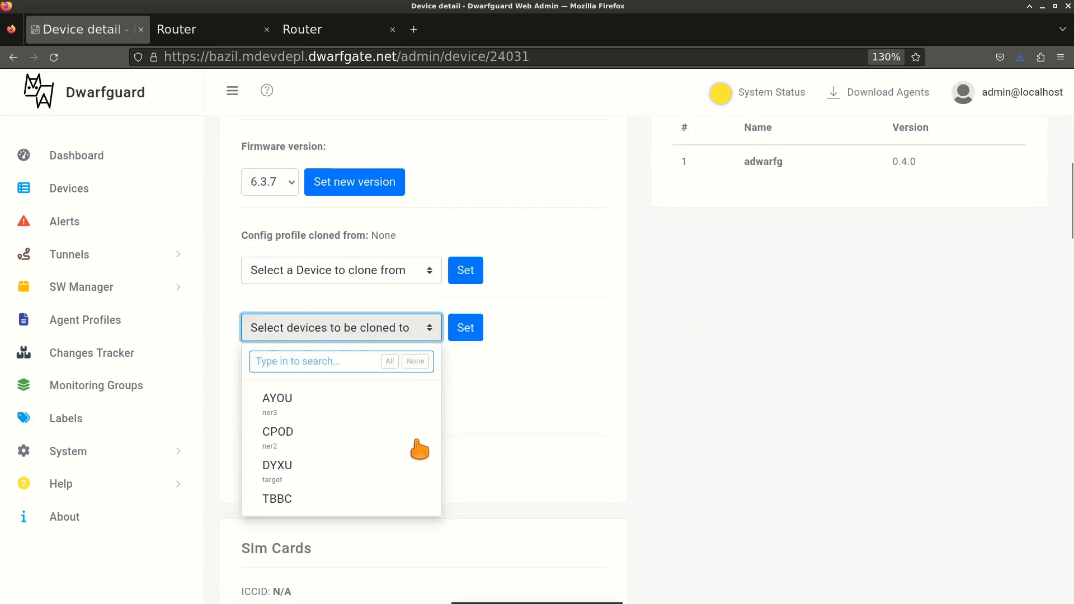
{"action": "left_click", "coordinate": [294, 482]}
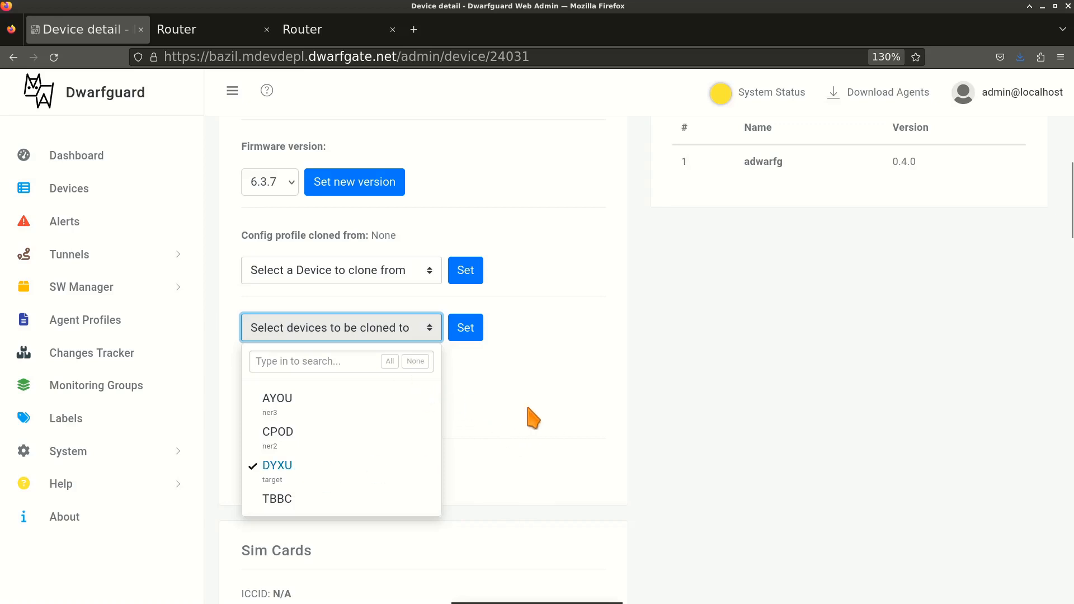
{"action": "left_click", "coordinate": [463, 336]}
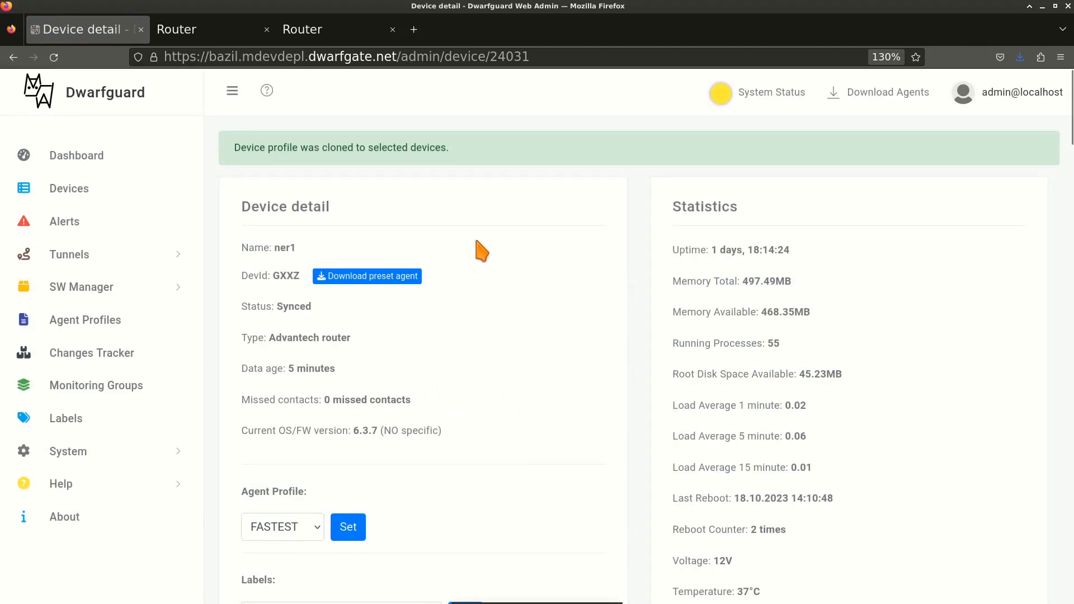
Return to Registered Devices and check that DYXU's sync status reads Processing.
{"action": "left_click", "coordinate": [64, 190]}
{"action": "scroll", "coordinate": [804, 331], "scroll_direction": "down", "scroll_amount": 5}
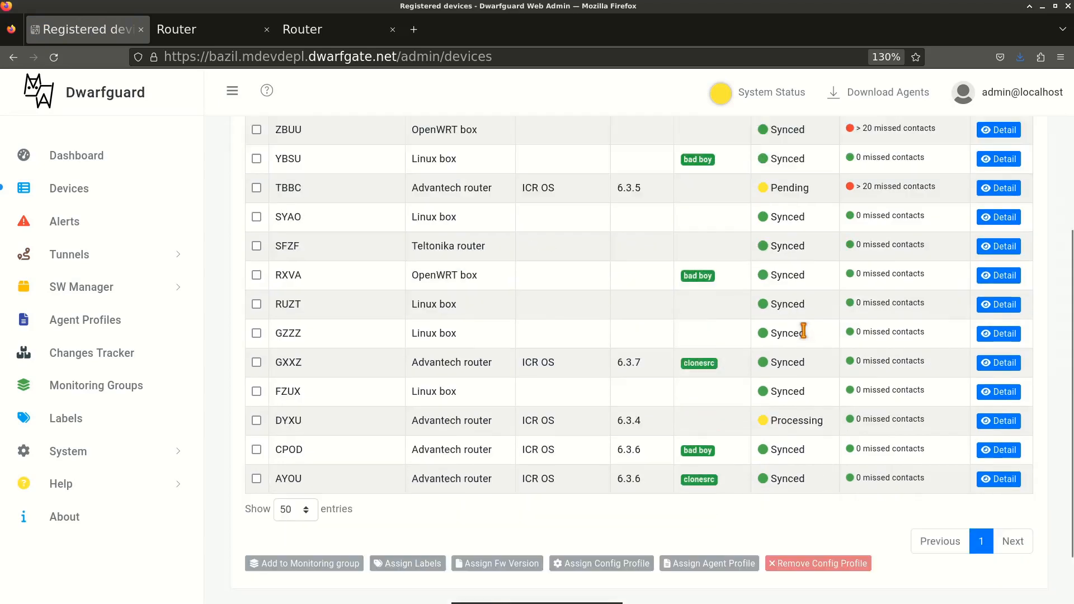
{"action": "scroll", "coordinate": [808, 338], "scroll_direction": "up", "scroll_amount": 3}
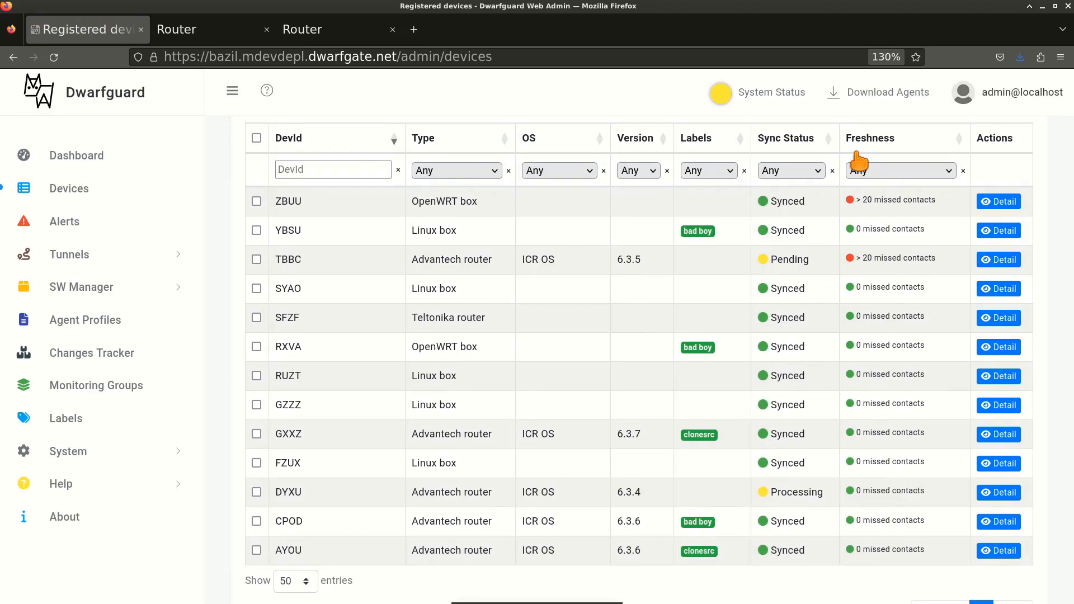
{"action": "left_click", "coordinate": [76, 452]}
{"action": "scroll", "coordinate": [78, 487], "scroll_direction": "down", "scroll_amount": 3}
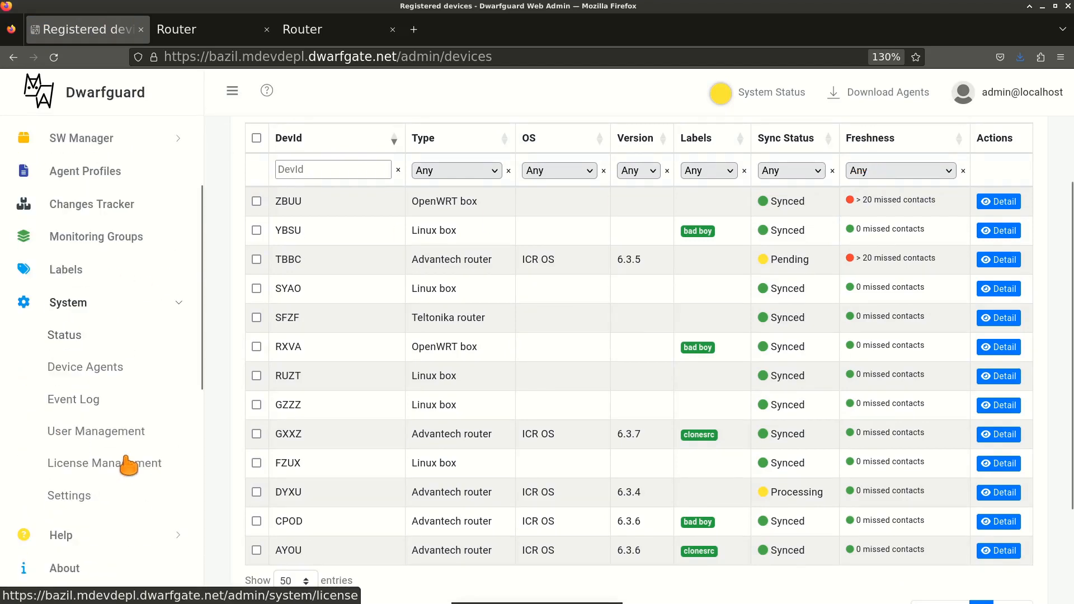
Add 'Cloned From' to the Device table columns in System Settings and save.
{"action": "left_click", "coordinate": [74, 498]}
{"action": "scroll", "coordinate": [360, 415], "scroll_direction": "down", "scroll_amount": 5}
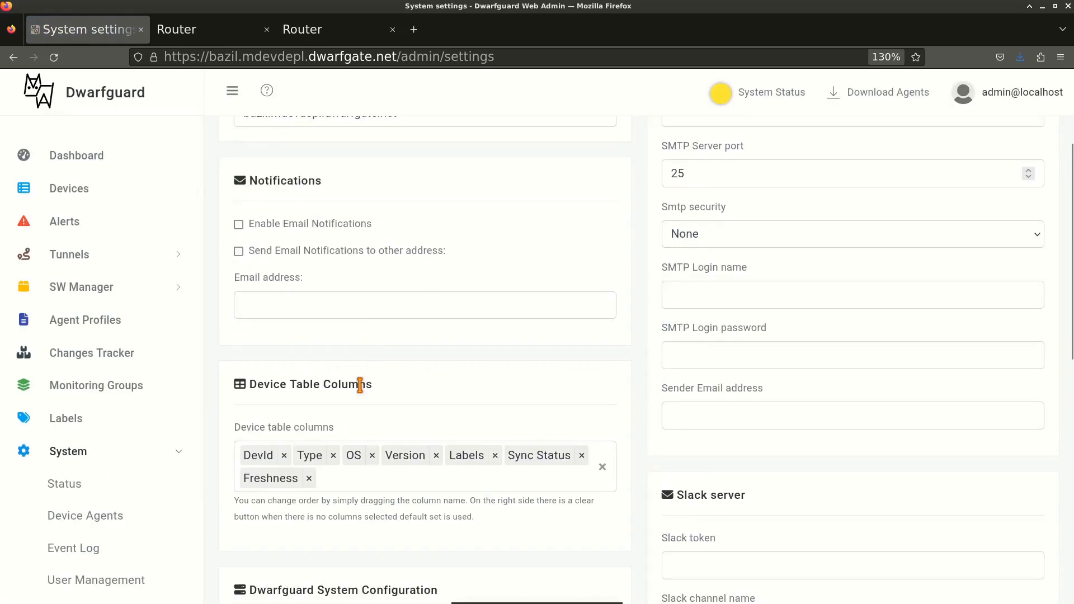
{"action": "left_click", "coordinate": [411, 313]}
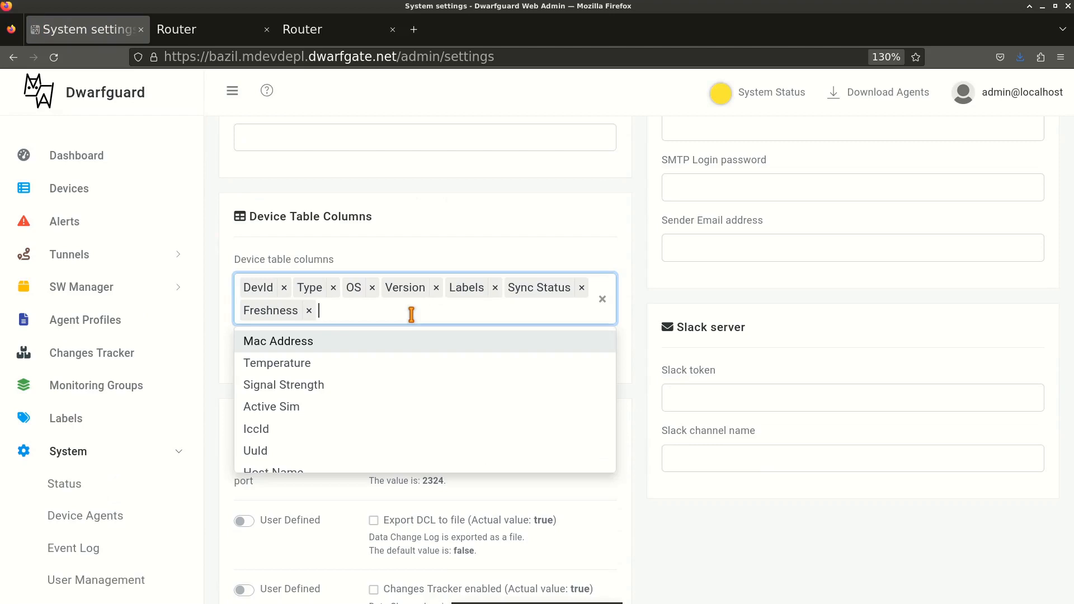
{"action": "type", "text": "clo"}
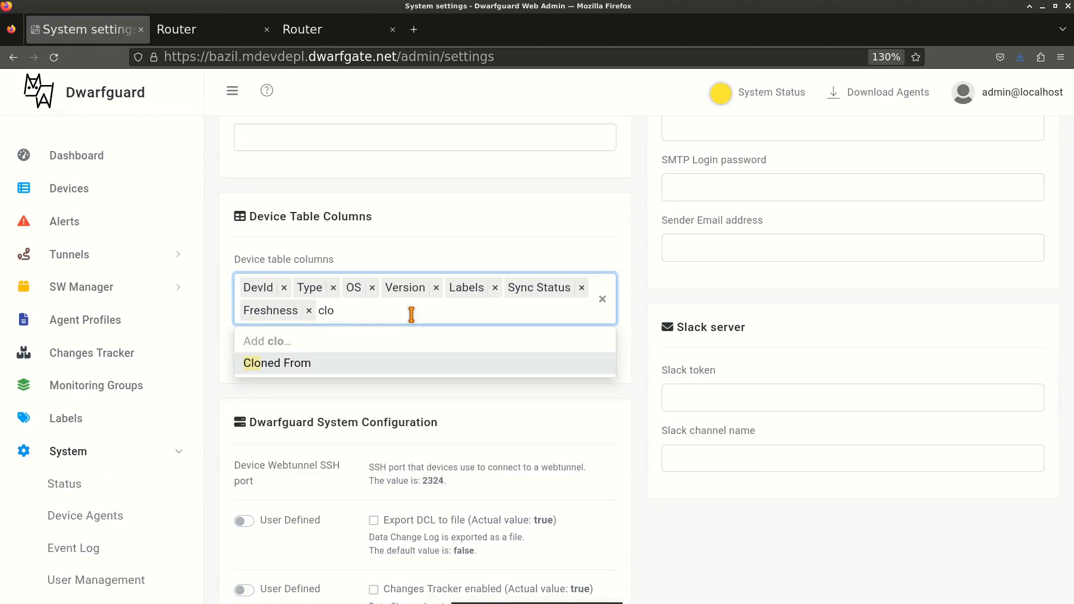
{"action": "left_click", "coordinate": [348, 364]}
{"action": "left_click", "coordinate": [641, 389]}
{"action": "scroll", "coordinate": [592, 492], "scroll_direction": "down", "scroll_amount": 7}
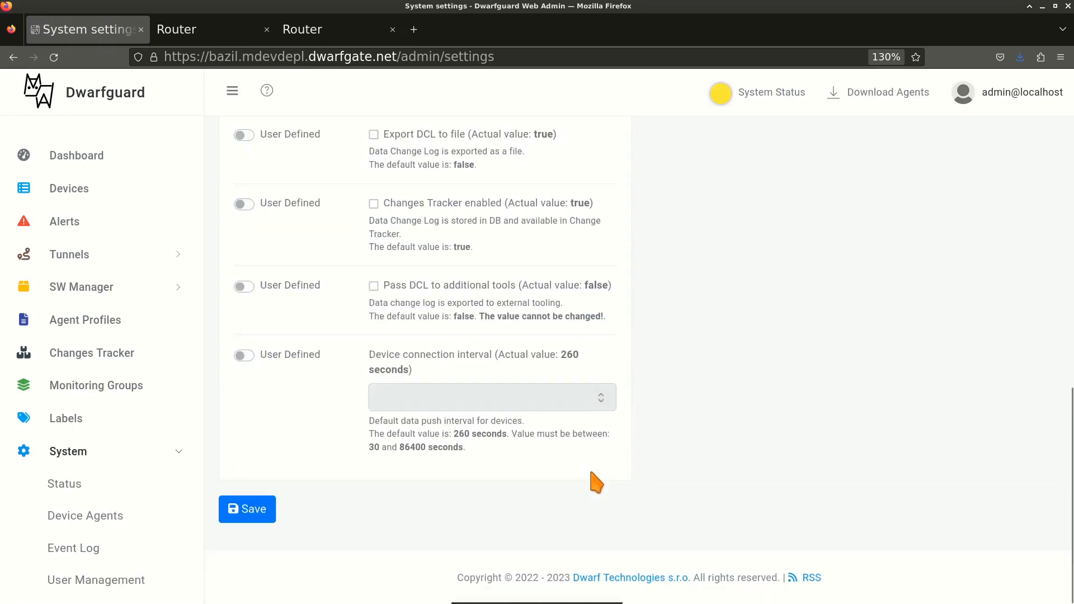
{"action": "left_click", "coordinate": [236, 512]}
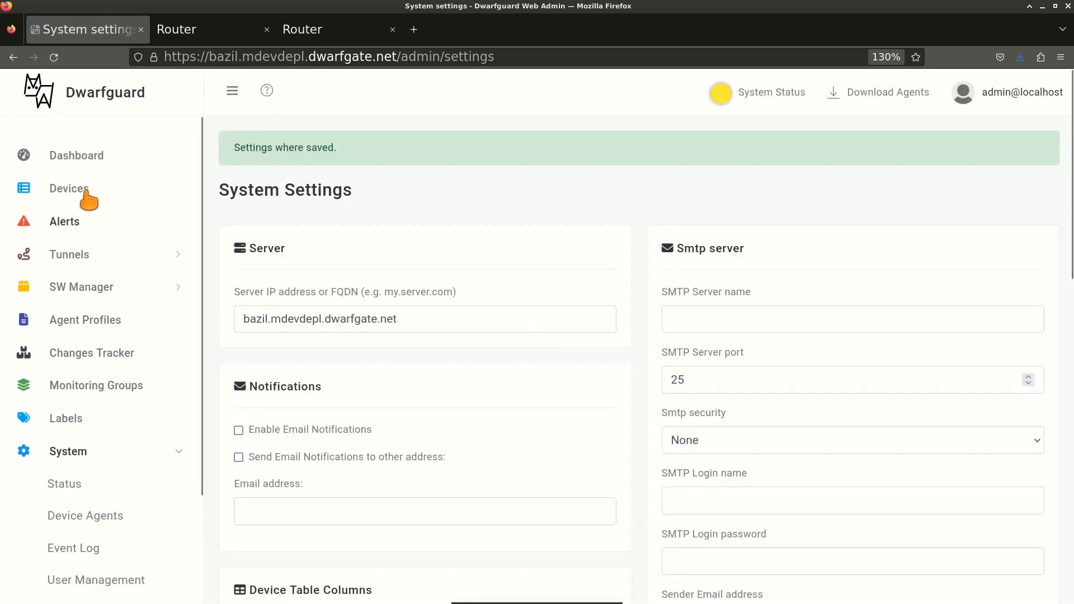
{"action": "left_click", "coordinate": [84, 190]}
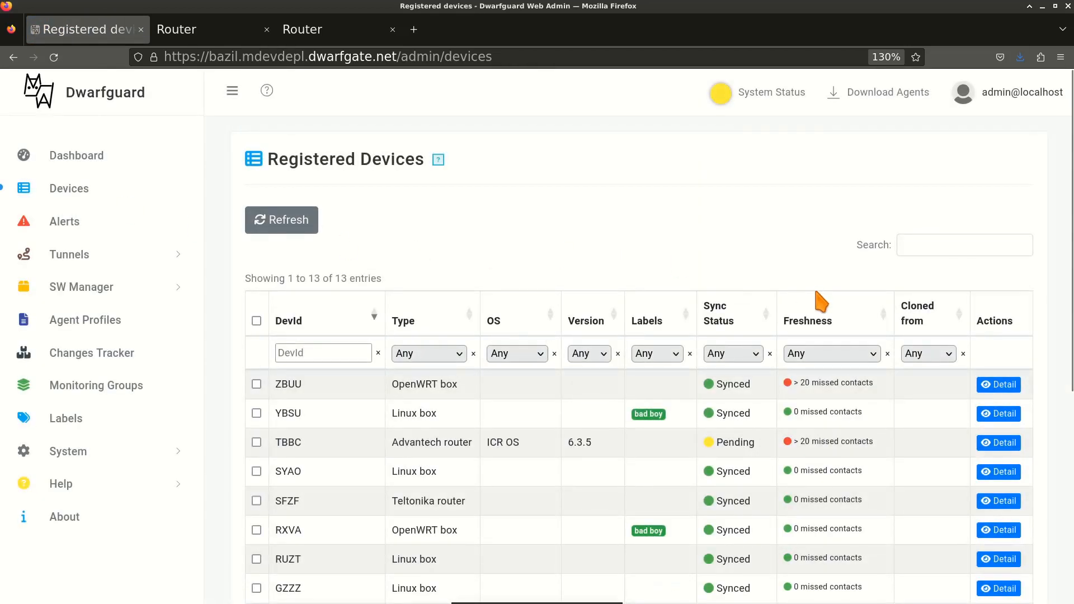
Reload the devices list with F5 until DYXU shows Synced, cloned from GXXZ.
{"action": "scroll", "coordinate": [822, 302], "scroll_direction": "down", "scroll_amount": 3}
{"action": "scroll", "coordinate": [821, 303], "scroll_direction": "down", "scroll_amount": 3}
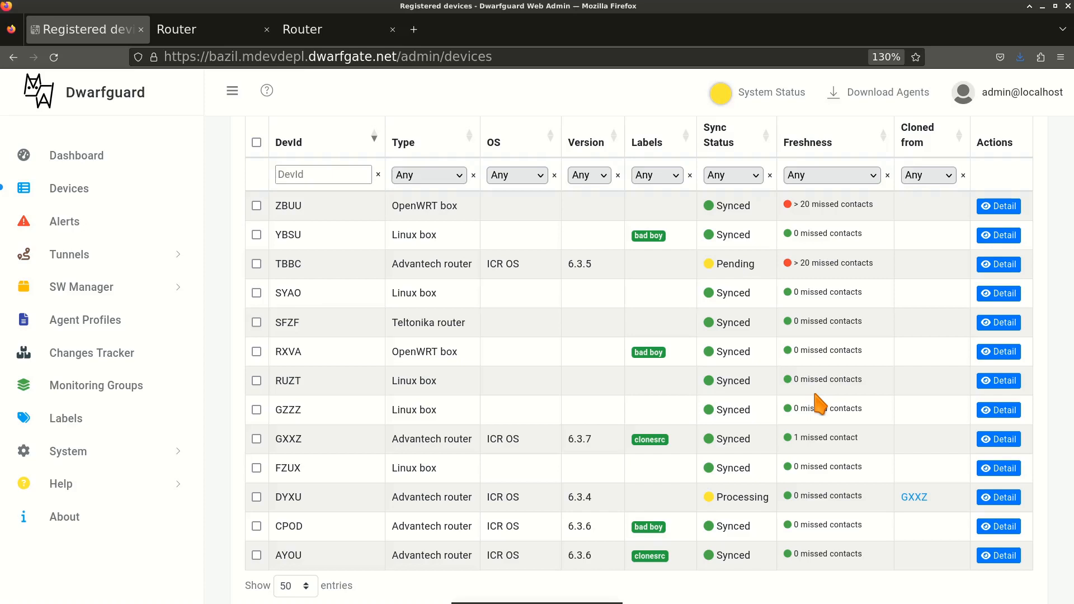
{"action": "key", "text": "F5"}
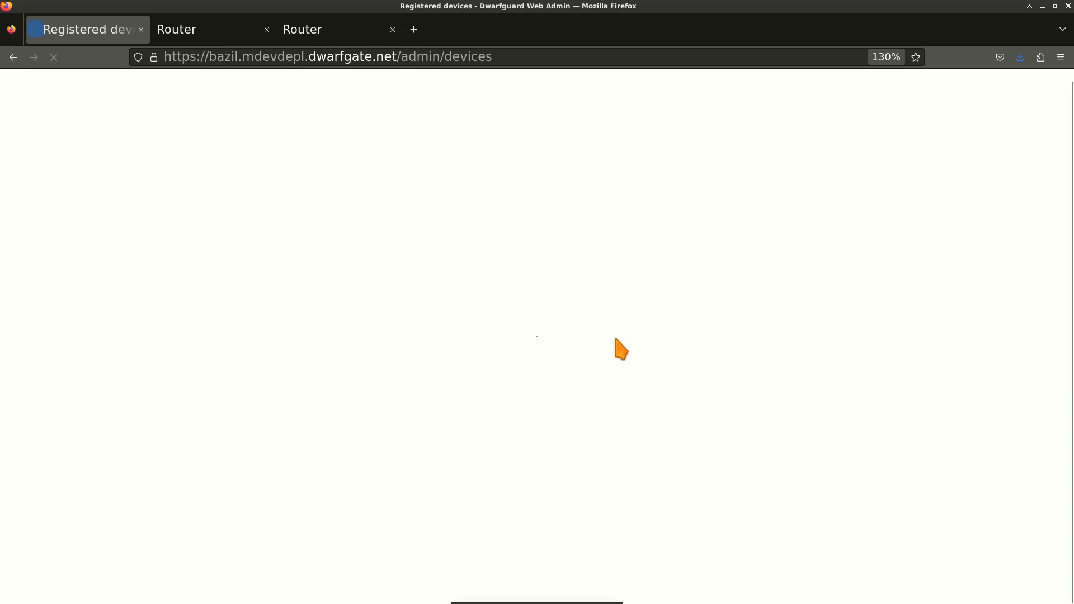
{"action": "scroll", "coordinate": [620, 348], "scroll_direction": "down", "scroll_amount": 2}
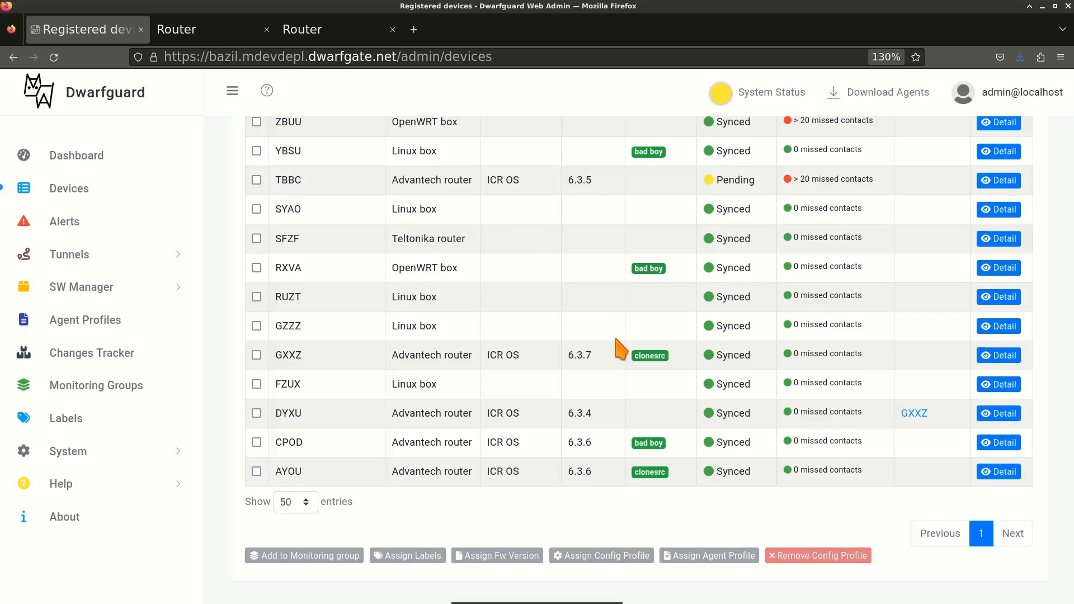
{"action": "left_click", "coordinate": [198, 34]}
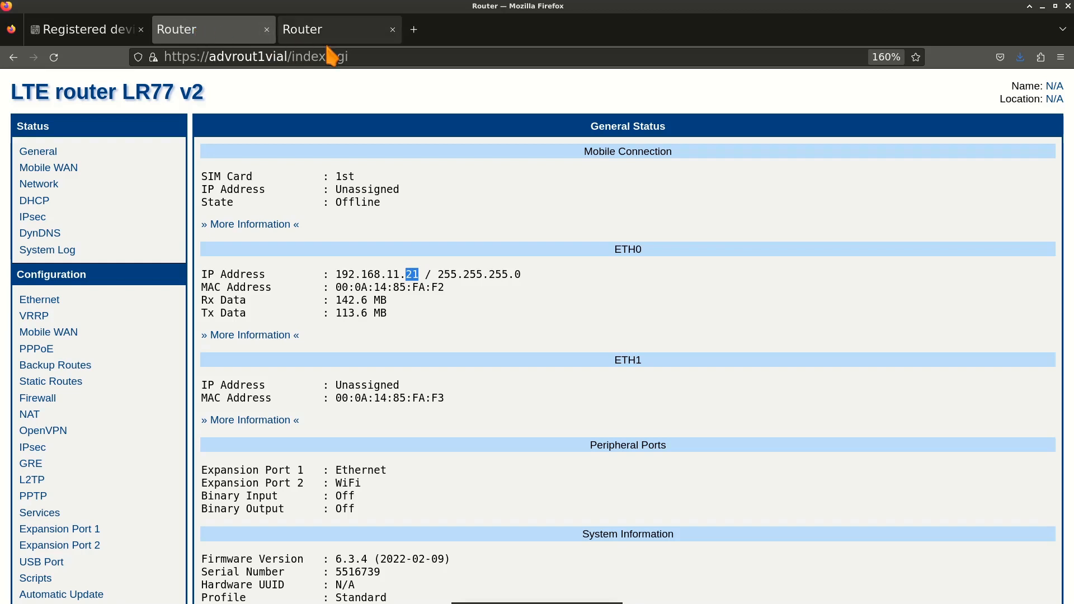
{"action": "left_click", "coordinate": [386, 56]}
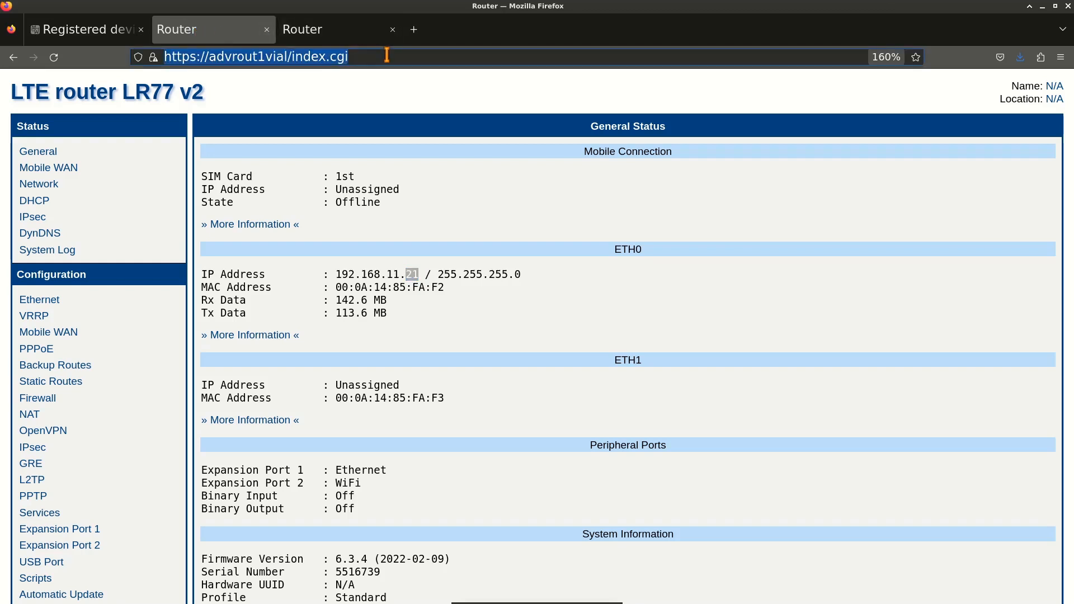
{"action": "key", "text": "Return"}
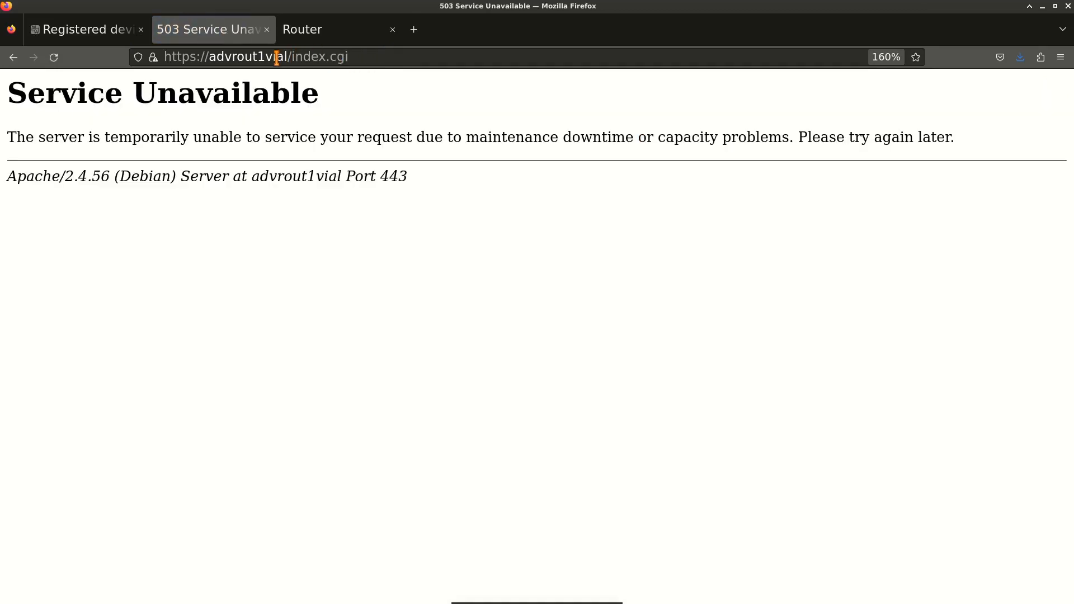
{"action": "left_click_drag", "start_coordinate": [288, 57], "coordinate": [416, 71]}
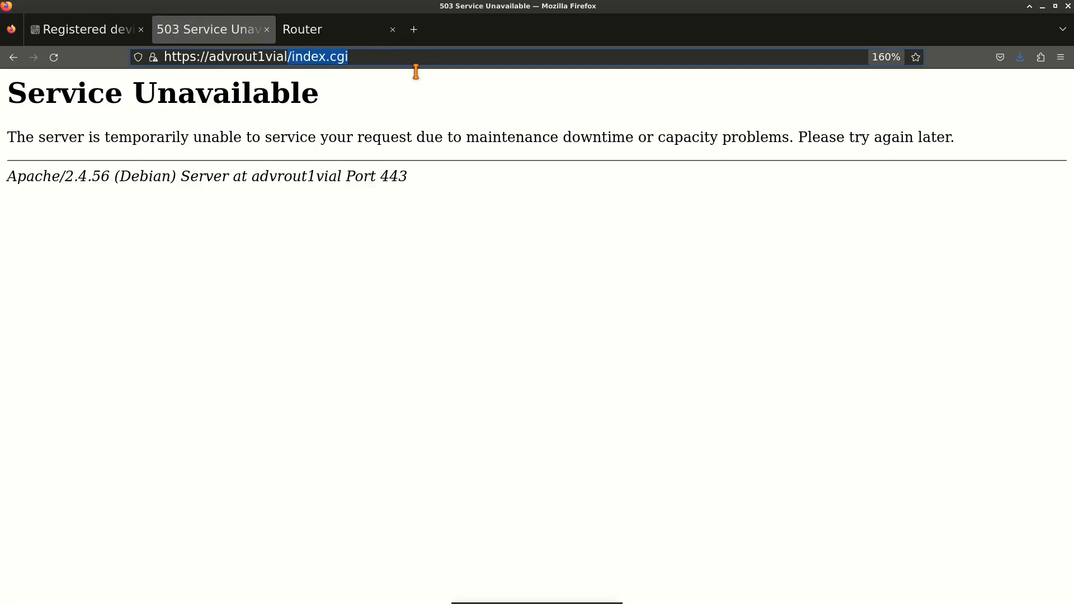
{"action": "type", "text": "c1"}
{"action": "key", "text": "Return"}
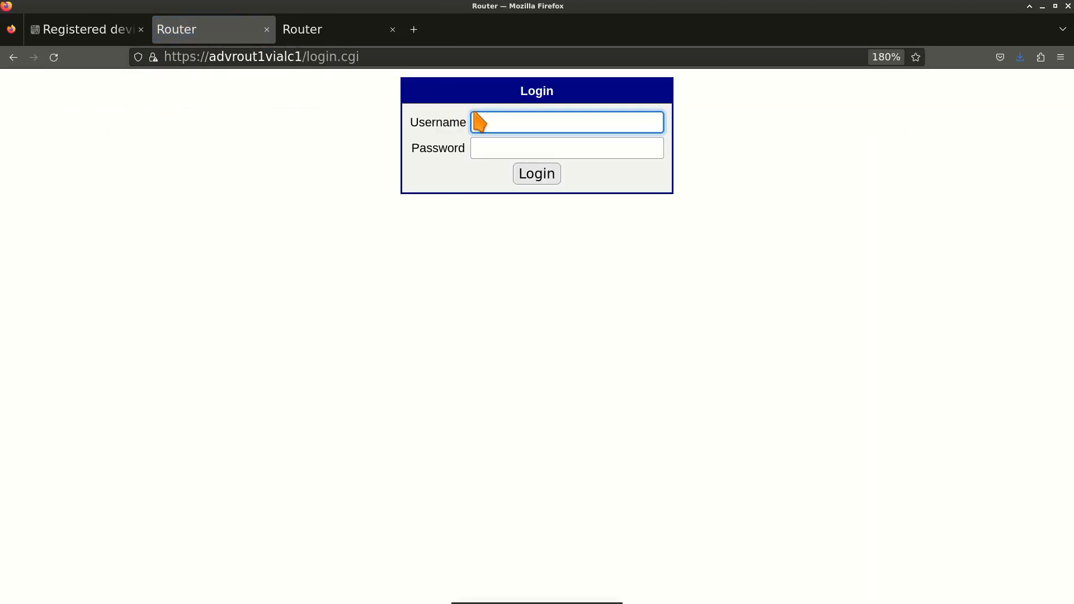
Log in with the router's username and password and check ETH0 address 192.168.11.22.
{"action": "type", "text": "root"}
{"action": "key", "text": "Tab"}
{"action": "type", "text": "root"}
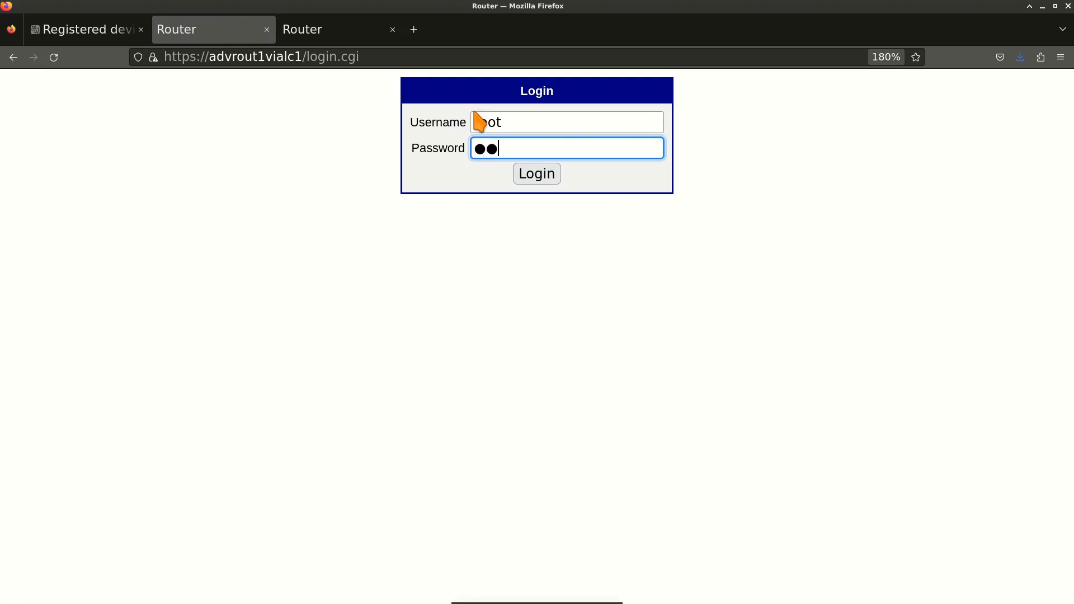
{"action": "key", "text": "Return"}
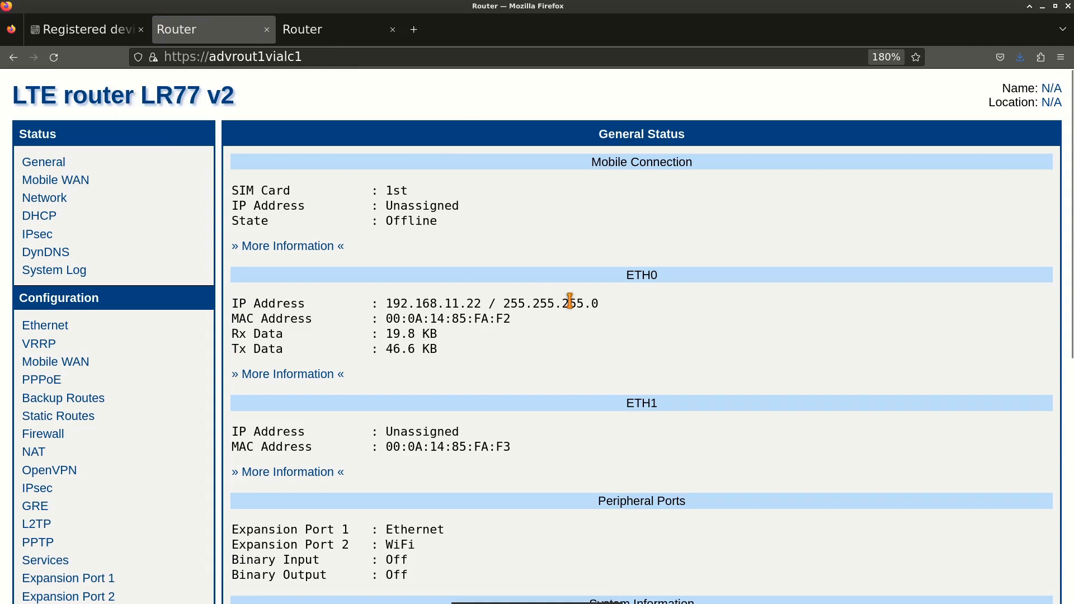
{"action": "double_click", "coordinate": [470, 303]}
On the SmartStart router, open Scripts and log in with the saved credentials.
{"action": "left_click", "coordinate": [323, 40]}
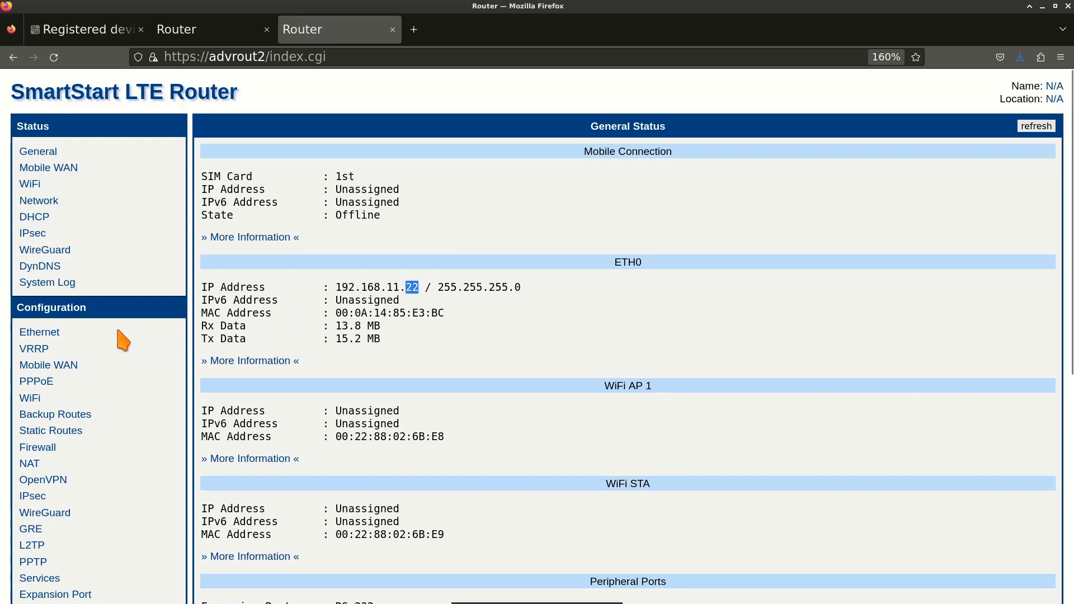
{"action": "scroll", "coordinate": [124, 326], "scroll_direction": "down", "scroll_amount": 5}
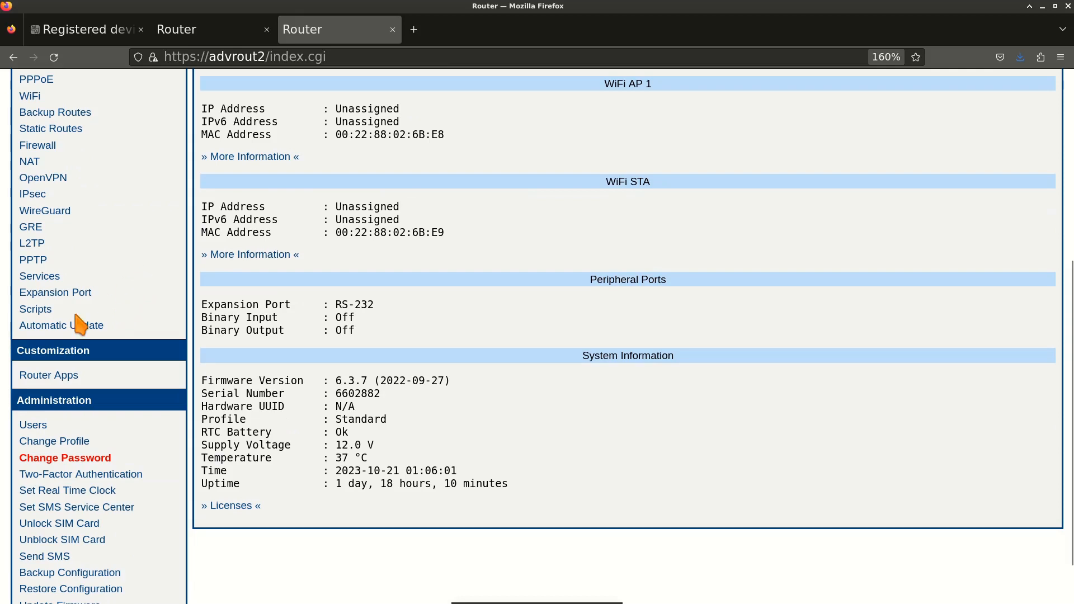
{"action": "left_click", "coordinate": [37, 313]}
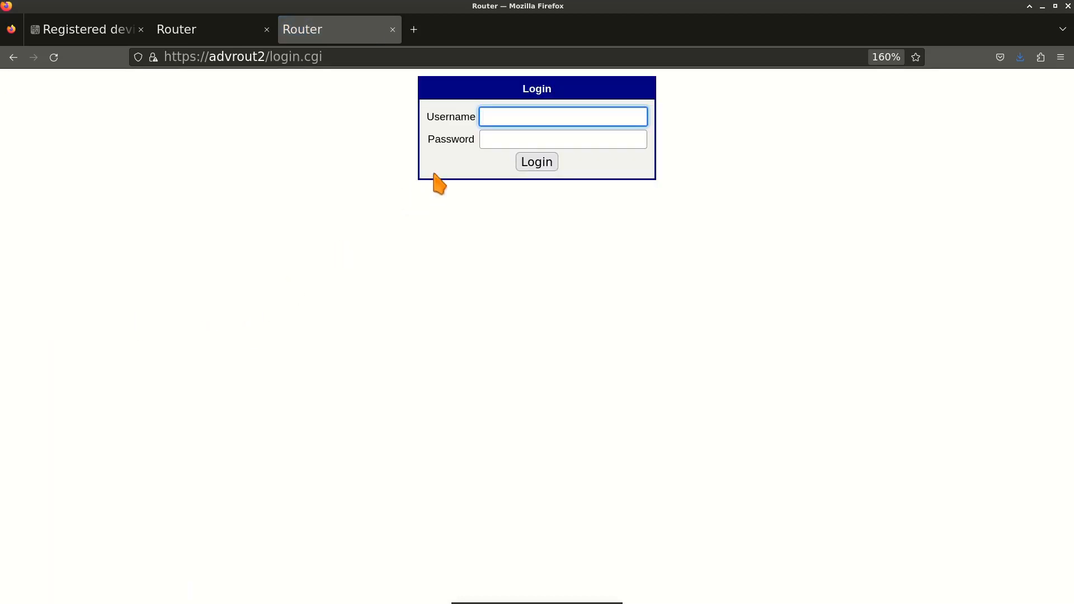
{"action": "type", "text": "root"}
{"action": "key", "text": "Tab"}
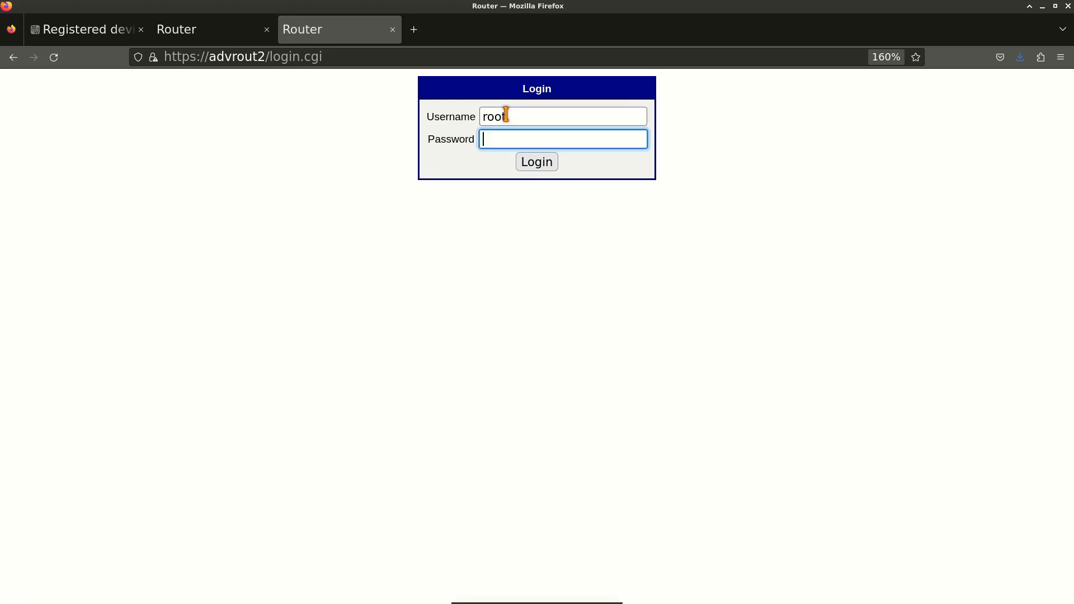
{"action": "type", "text": "***"}
{"action": "key", "text": "Return"}
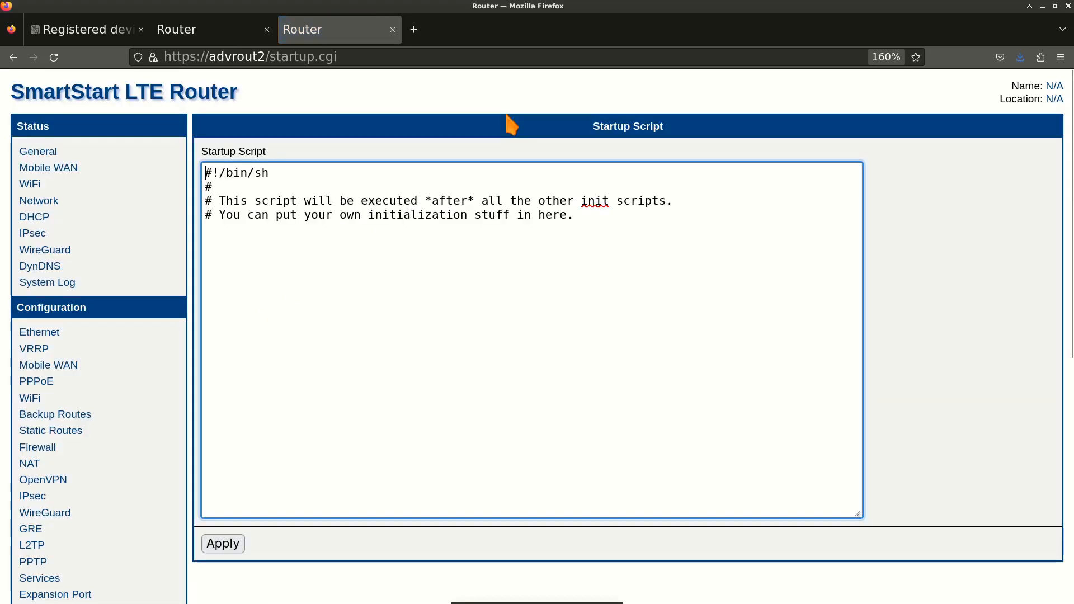
Append '# # some new contetnt here' to the Startup Script and apply it.
{"action": "left_click", "coordinate": [356, 242]}
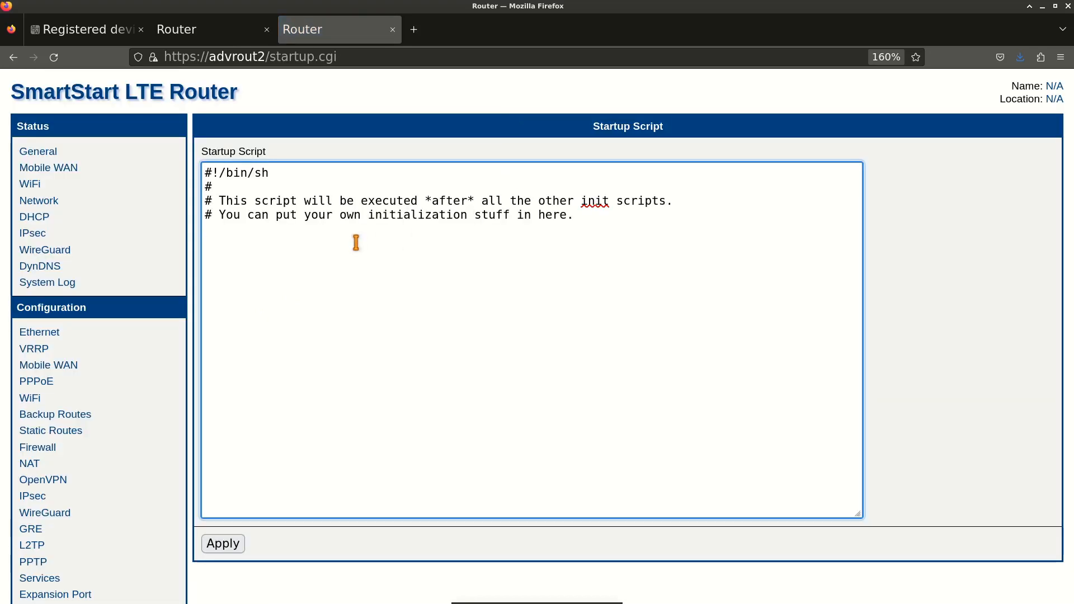
{"action": "type", "text": "# # some new co"}
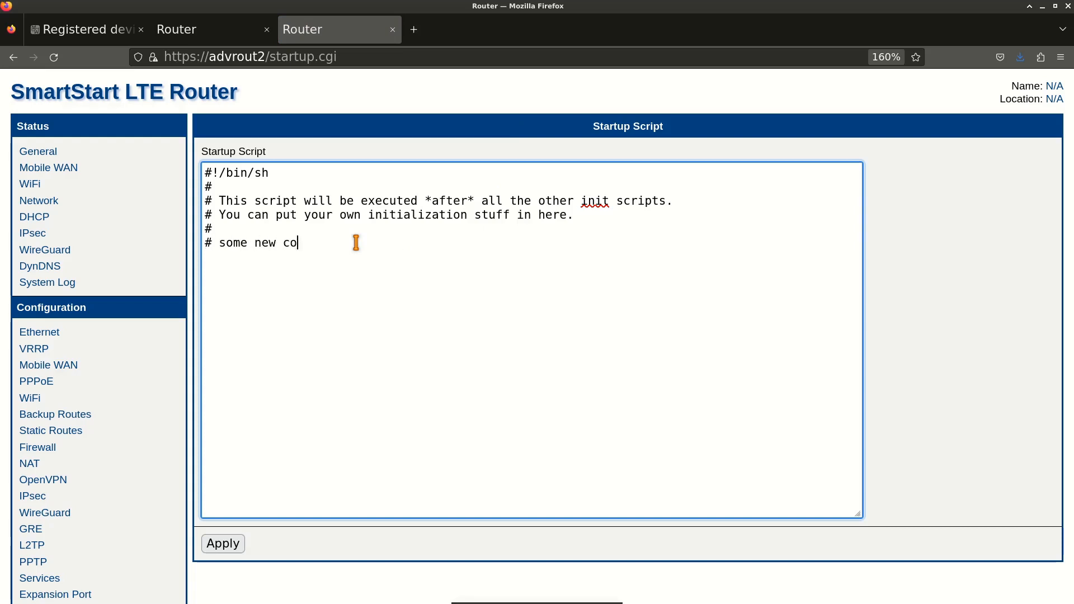
{"action": "type", "text": "ntetnt here"}
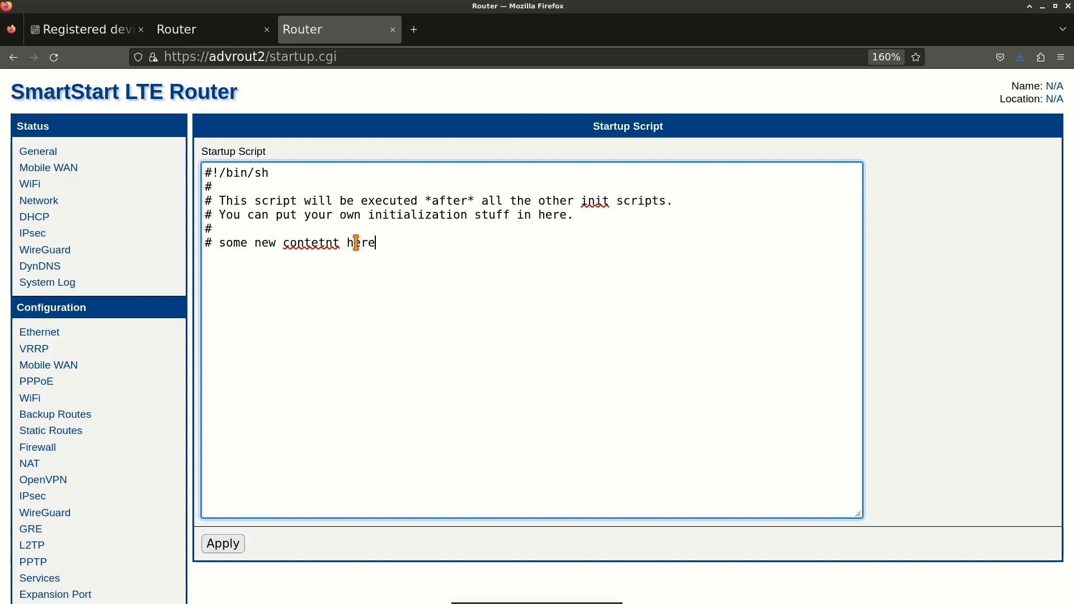
{"action": "left_click", "coordinate": [229, 544]}
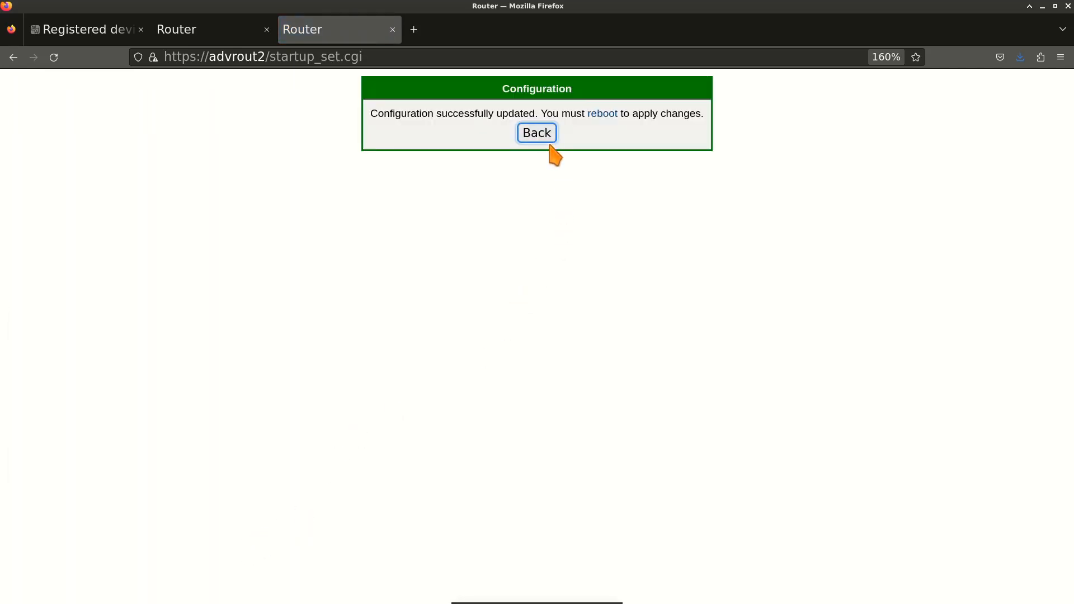
{"action": "left_click", "coordinate": [536, 135]}
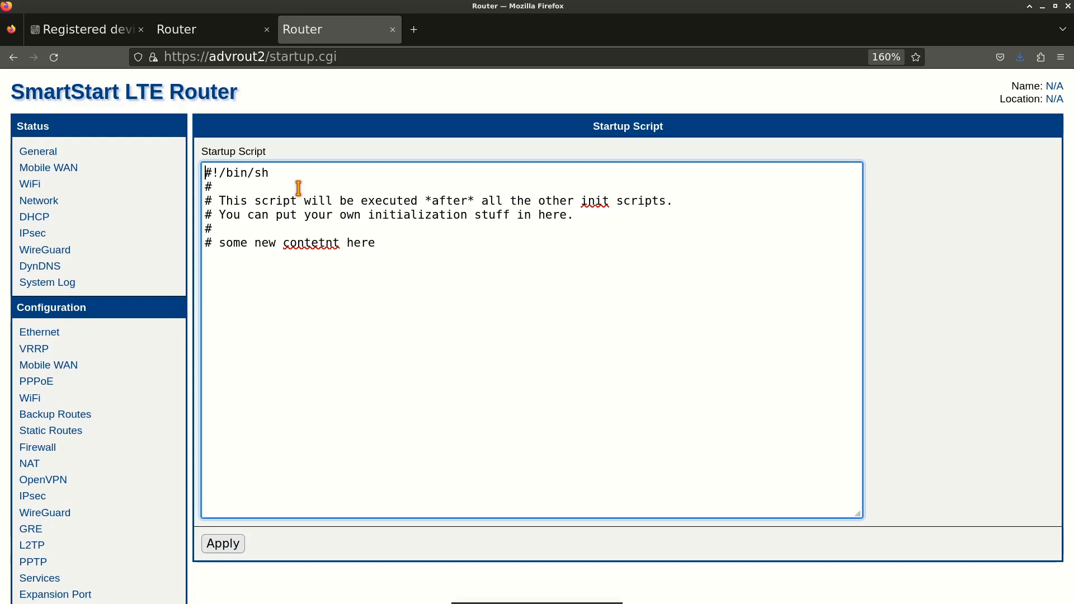
Open the LR77 router's Adwarfg user module and view its System Logs.
{"action": "left_click", "coordinate": [204, 32]}
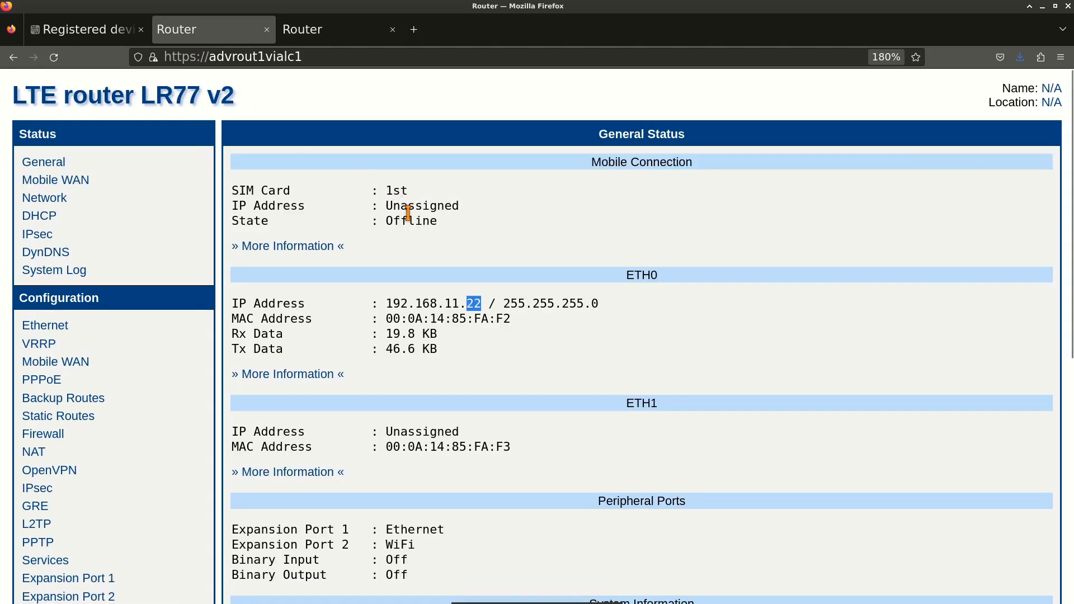
{"action": "scroll", "coordinate": [90, 335], "scroll_direction": "down", "scroll_amount": 5}
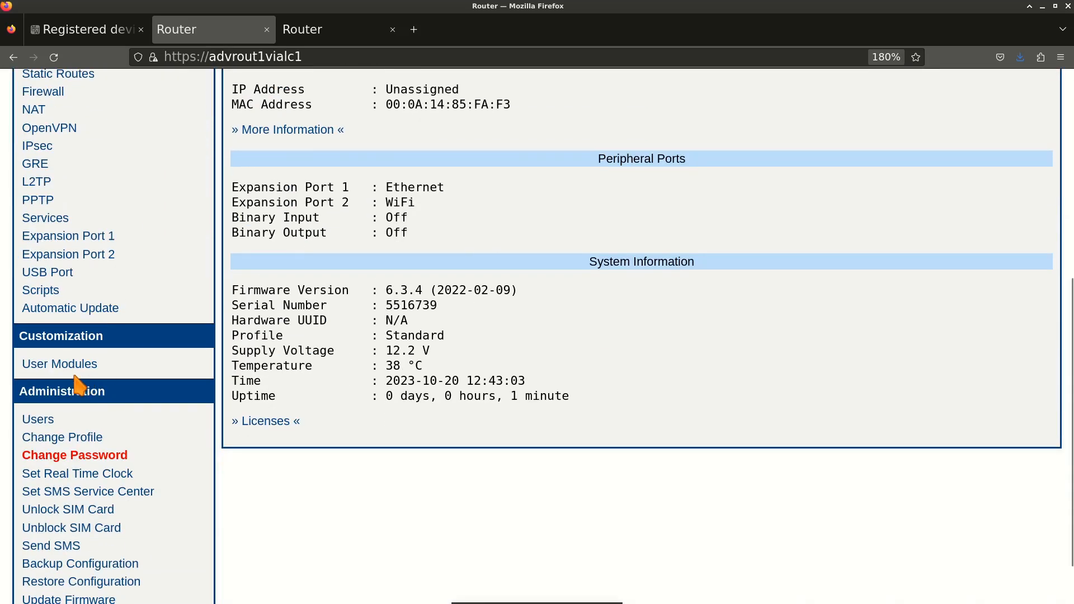
{"action": "left_click", "coordinate": [77, 365]}
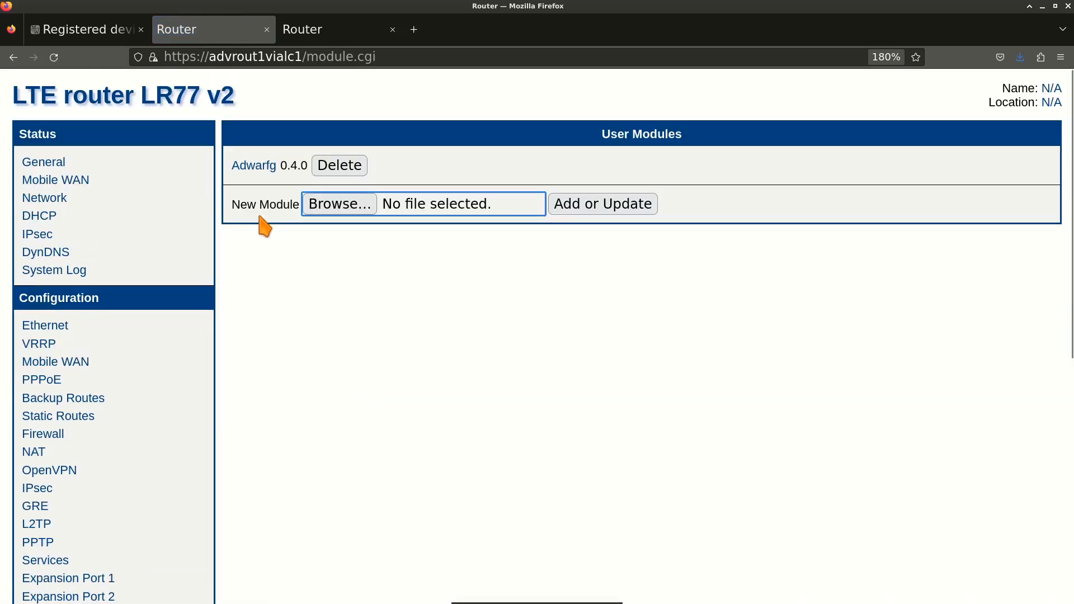
{"action": "left_click", "coordinate": [259, 167]}
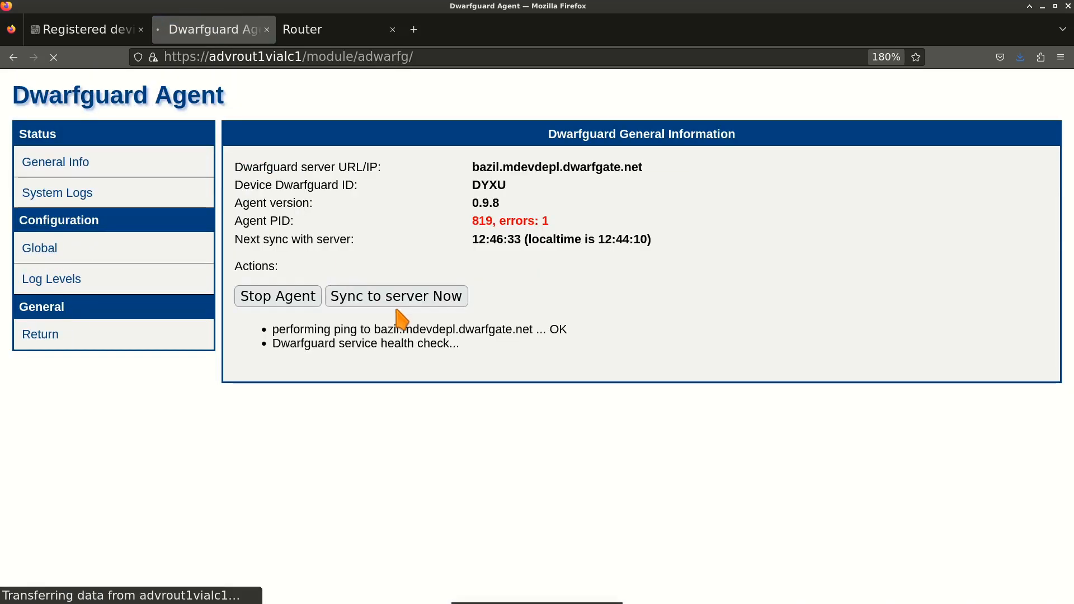
{"action": "left_click", "coordinate": [76, 195]}
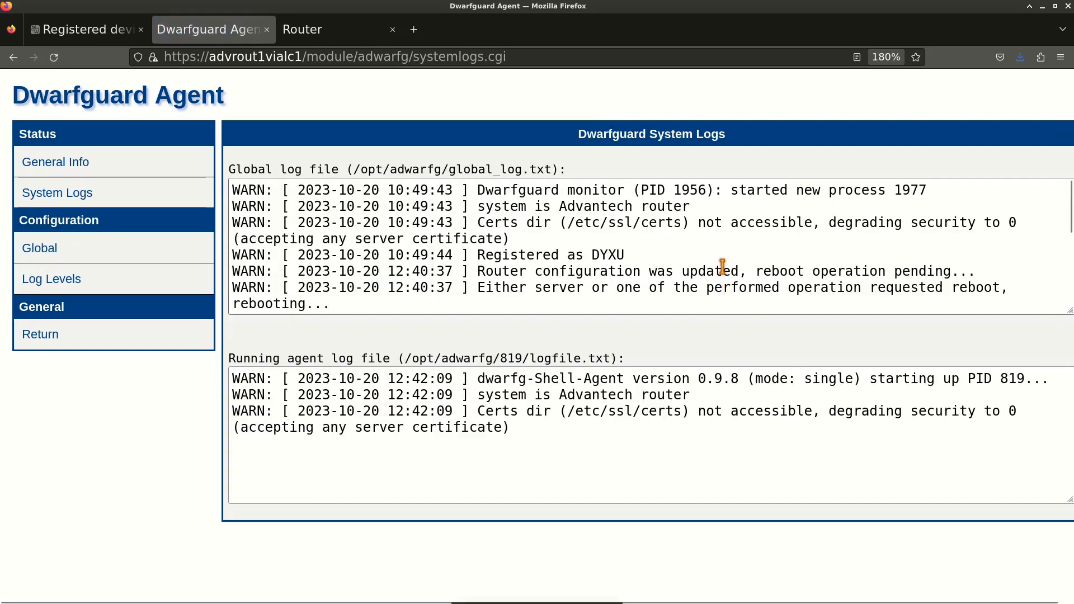
Find the reboot-pending configuration update entry in the global log, then return to General Info.
{"action": "scroll", "coordinate": [695, 237], "scroll_direction": "down", "scroll_amount": 2}
{"action": "scroll", "coordinate": [695, 234], "scroll_direction": "up", "scroll_amount": 2}
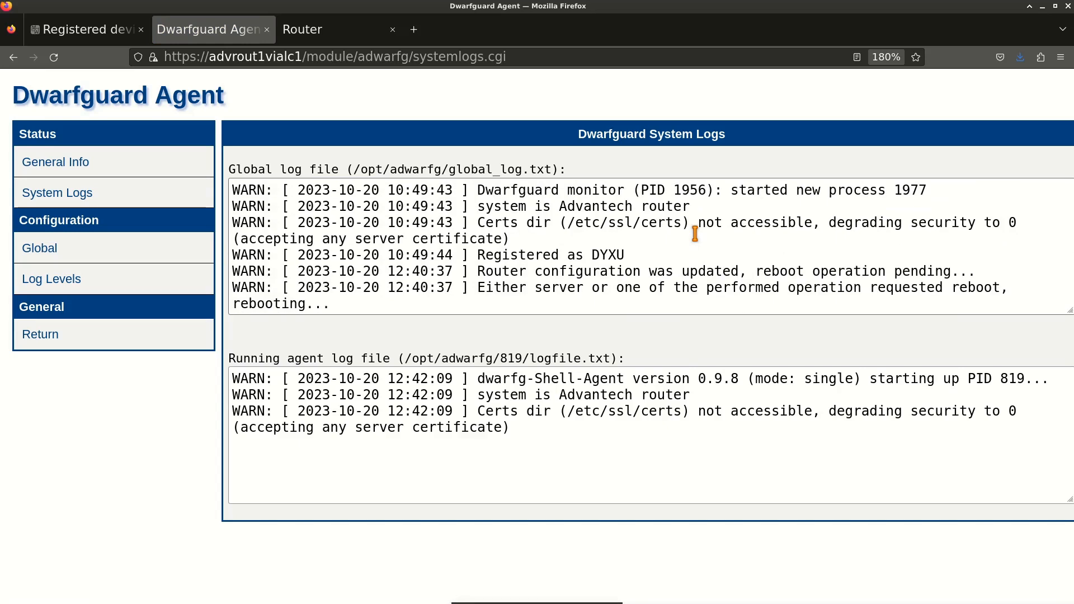
{"action": "scroll", "coordinate": [696, 234], "scroll_direction": "down", "scroll_amount": 3}
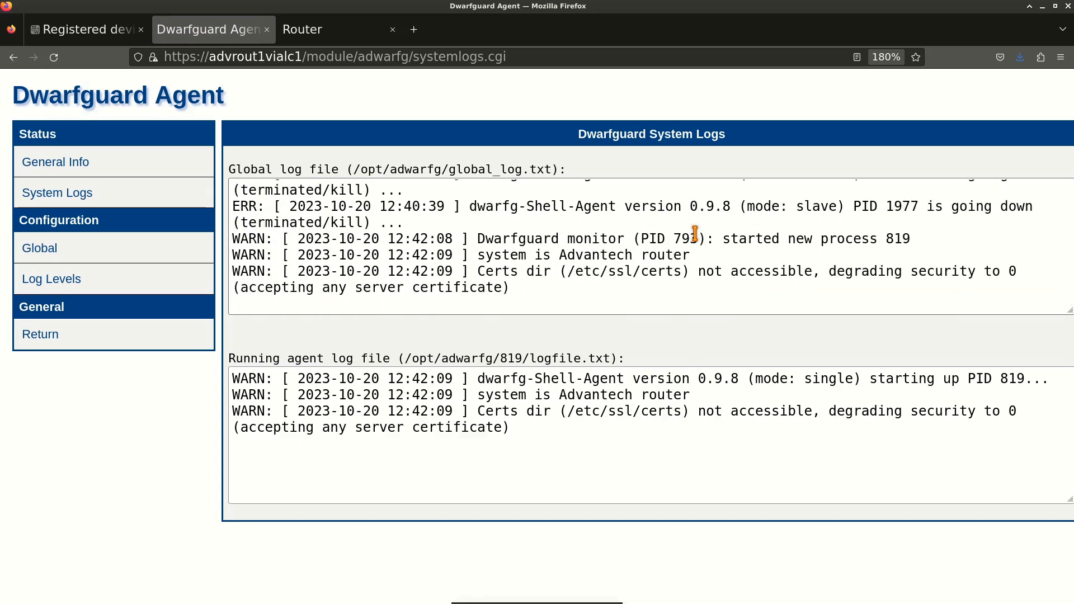
{"action": "scroll", "coordinate": [696, 234], "scroll_direction": "up", "scroll_amount": 2}
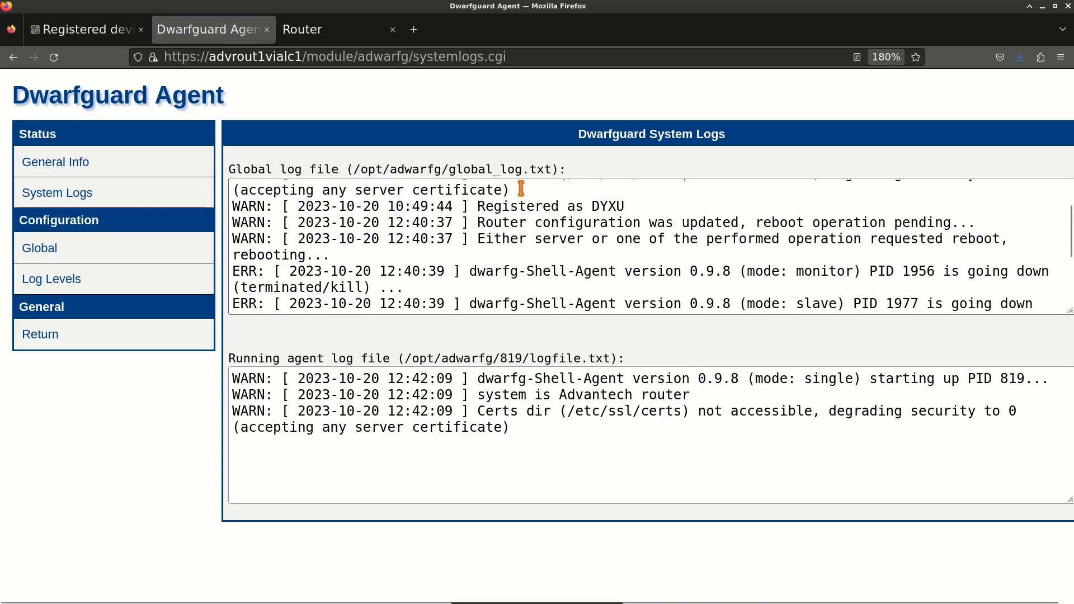
{"action": "left_click_drag", "start_coordinate": [477, 223], "coordinate": [983, 220]}
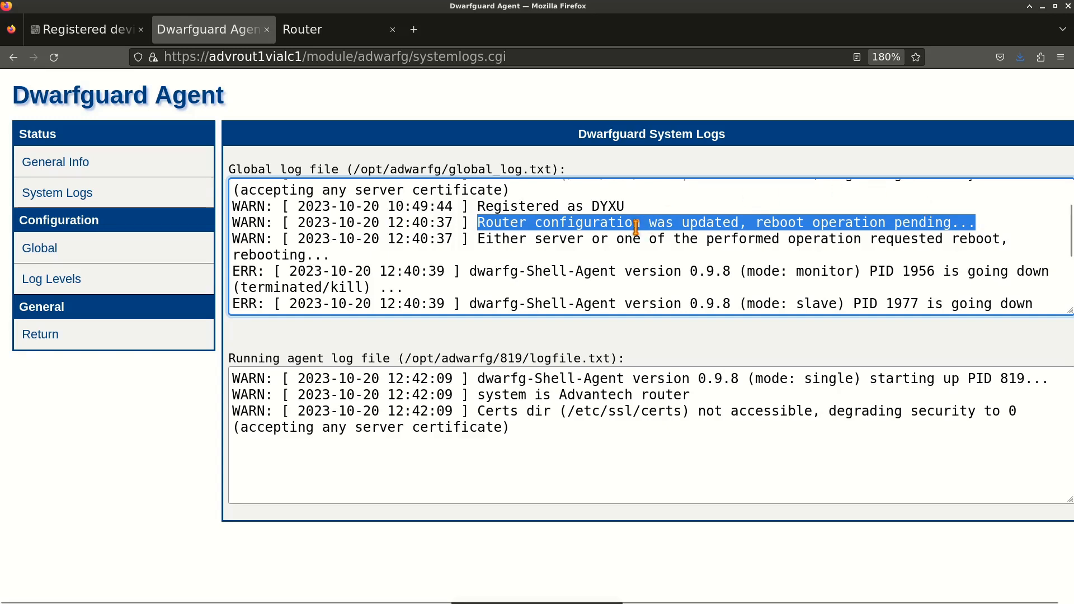
{"action": "scroll", "coordinate": [637, 226], "scroll_direction": "up", "scroll_amount": 1}
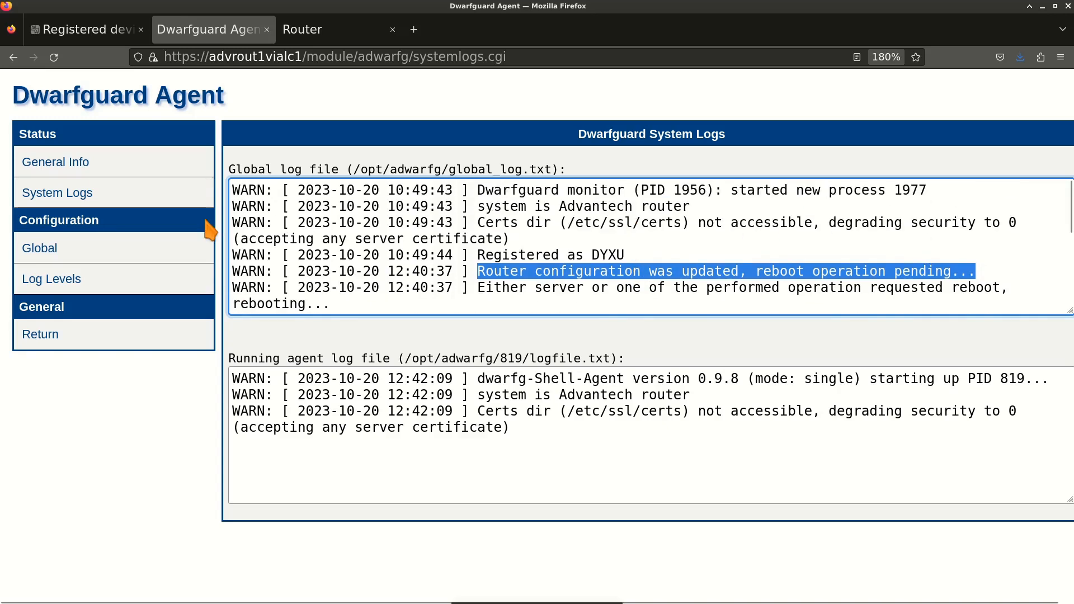
{"action": "left_click", "coordinate": [66, 168]}
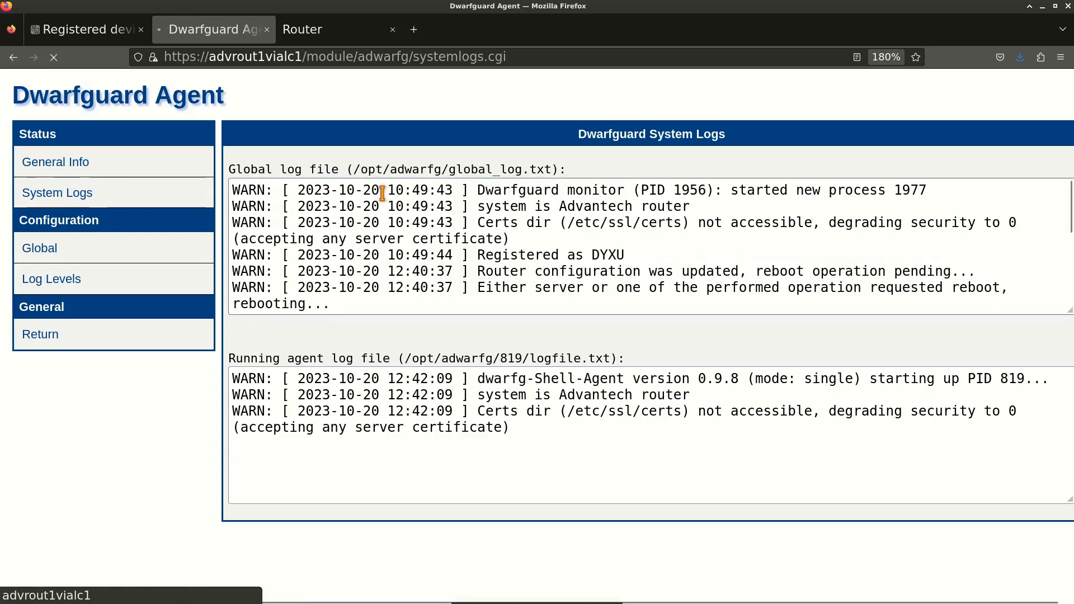
{"action": "left_click", "coordinate": [105, 33]}
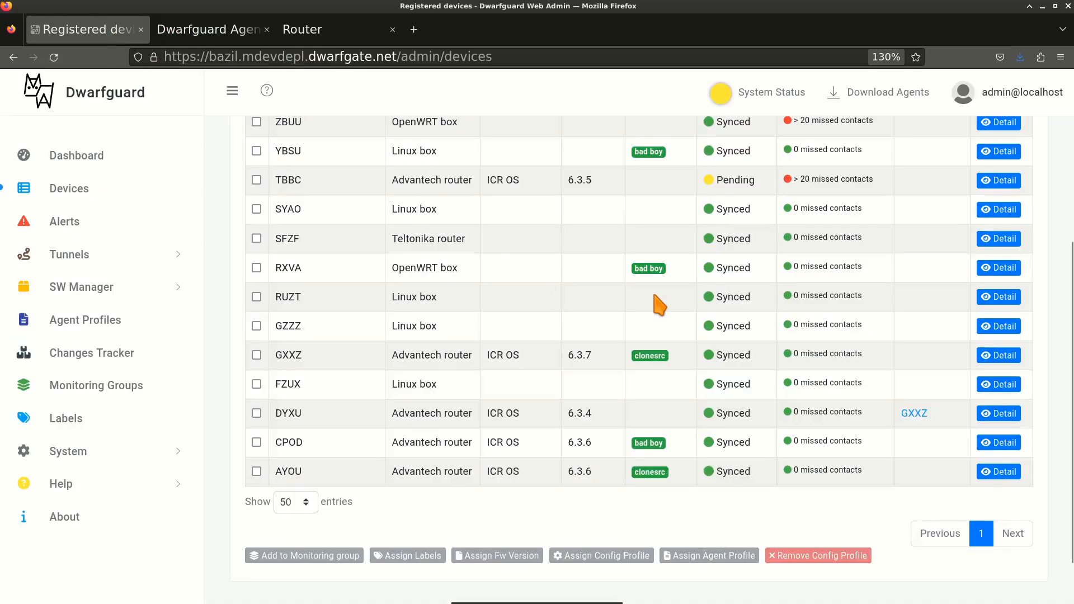
Reload the device list, watch DYXU show Pending, then reload until it reads Synced.
{"action": "key", "text": "F5"}
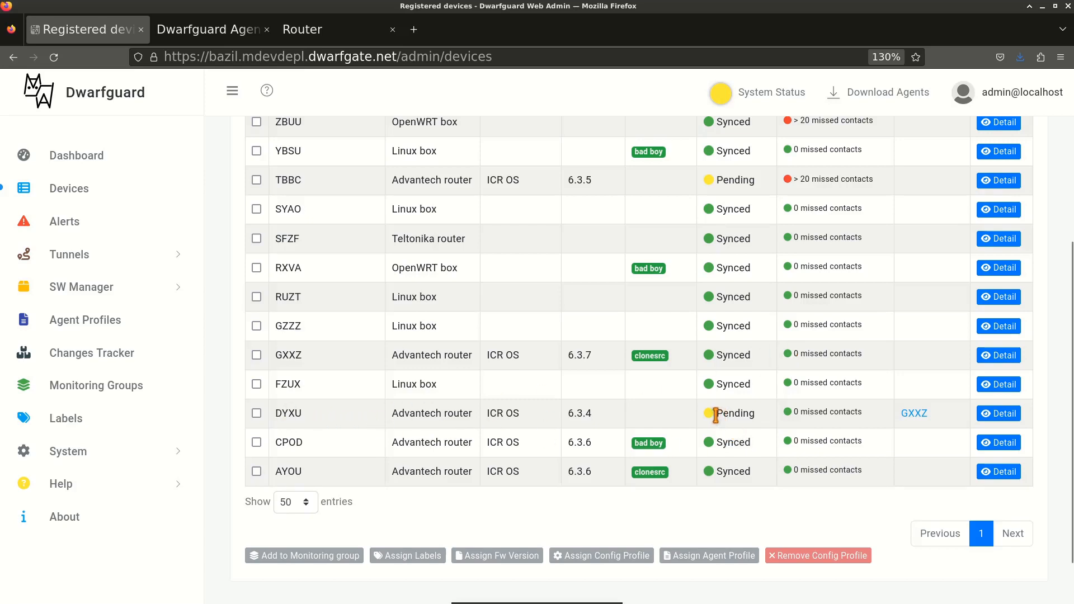
{"action": "left_click_drag", "start_coordinate": [714, 413], "coordinate": [767, 419]}
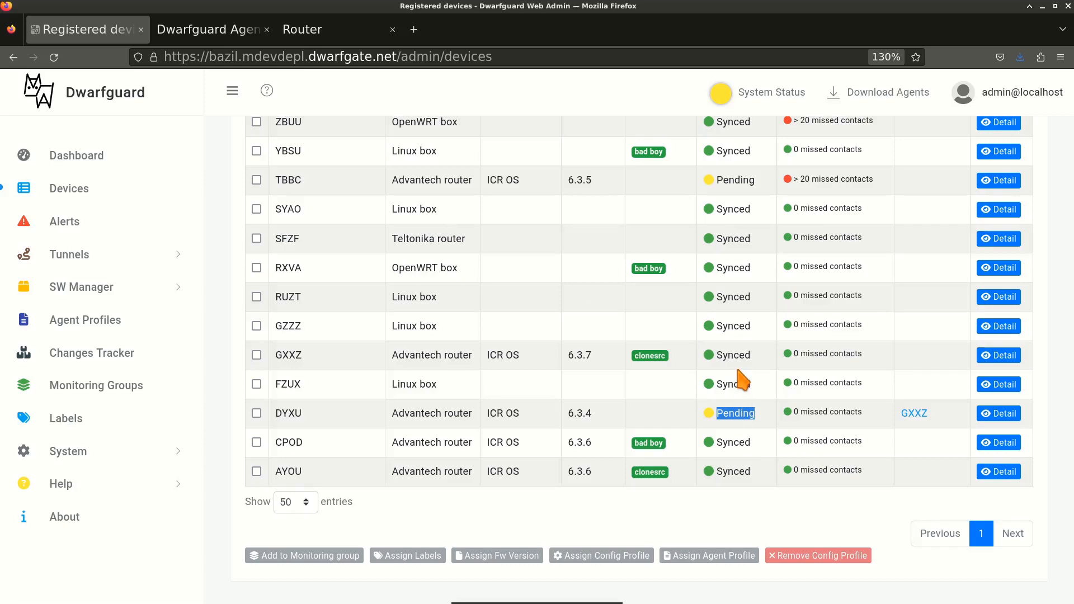
{"action": "key", "text": "F5"}
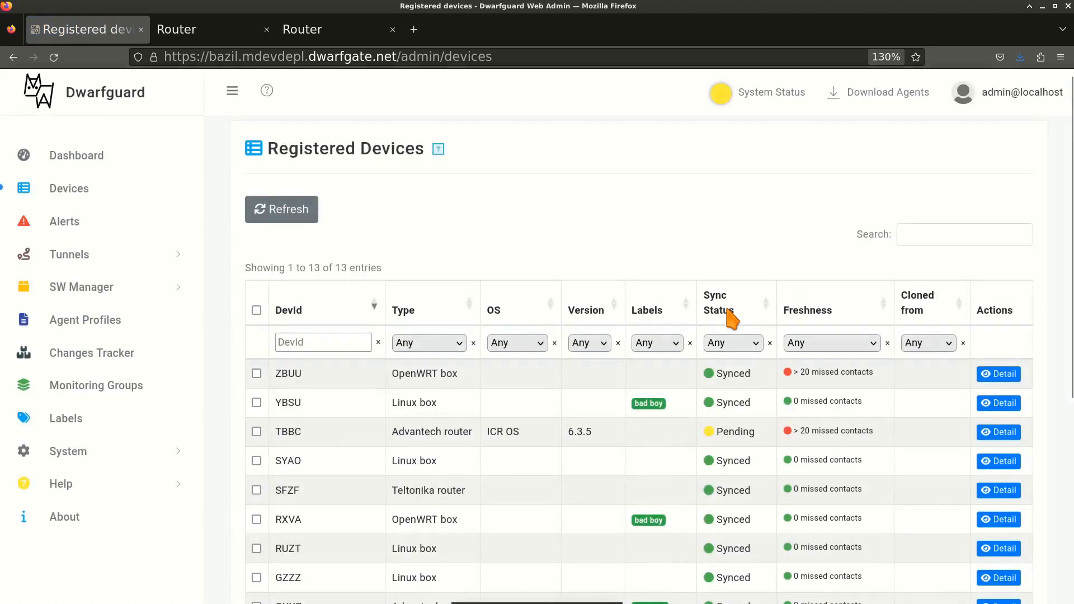
{"action": "scroll", "coordinate": [728, 309], "scroll_direction": "down", "scroll_amount": 3}
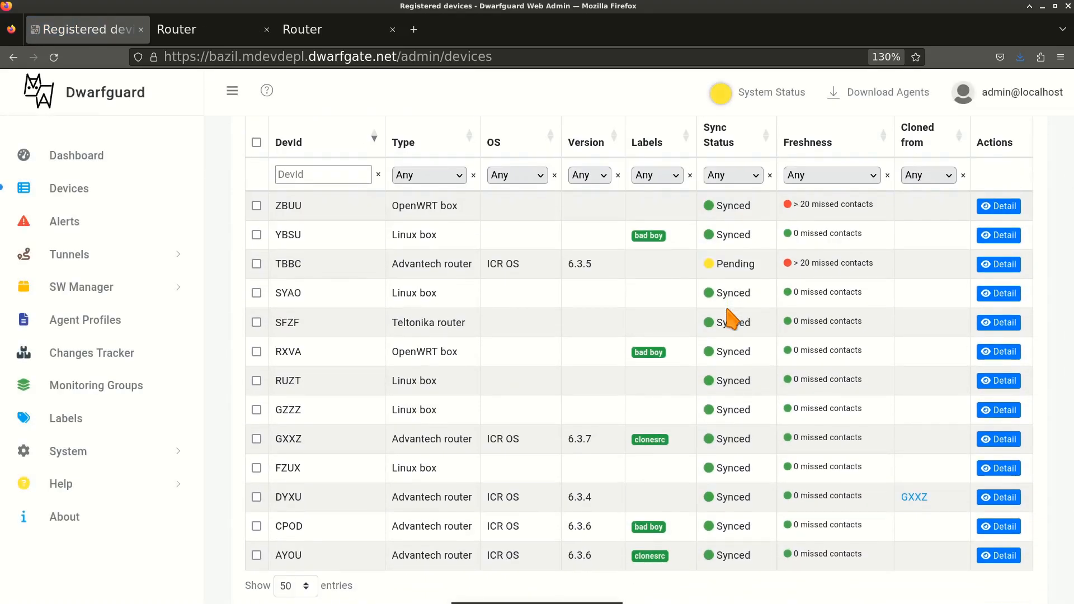
Log in to the LR77 router's web UI with the saved username and password.
{"action": "left_click", "coordinate": [206, 33]}
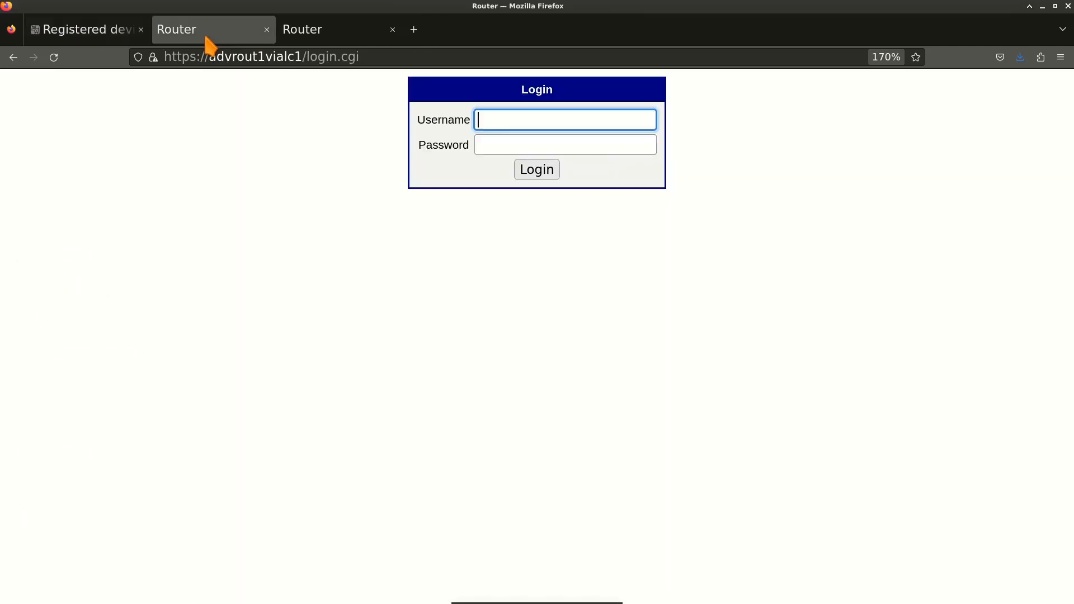
{"action": "left_click", "coordinate": [509, 119]}
{"action": "type", "text": "rtoo"}
{"action": "key", "text": "BackSpace"}
{"action": "key", "text": "BackSpace"}
{"action": "type", "text": "oot"}
{"action": "key", "text": "Tab"}
{"action": "type", "text": "a"}
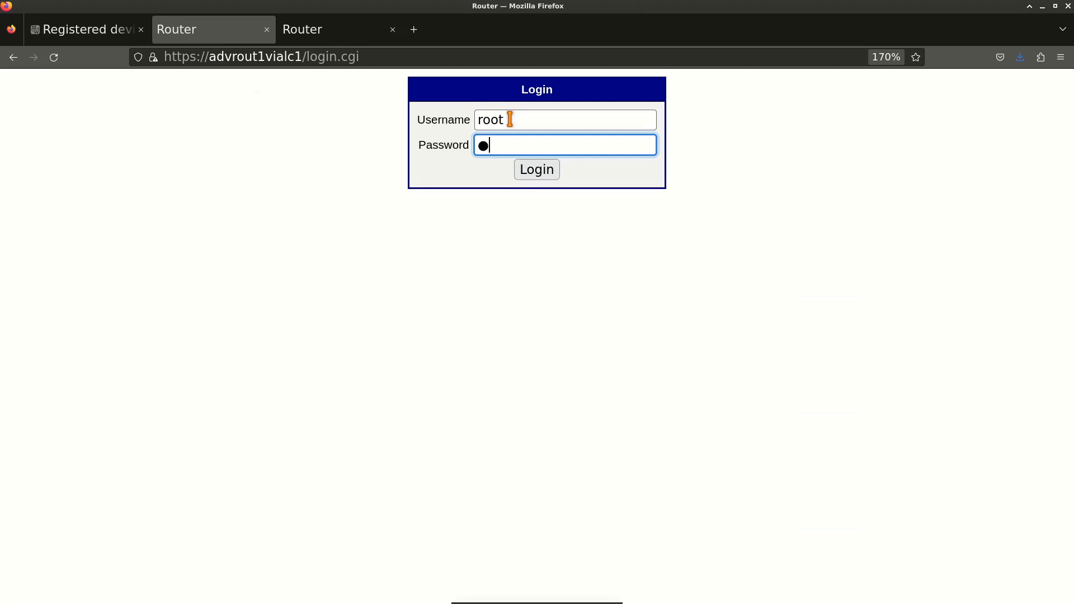
{"action": "type", "text": "dmi"}
{"action": "key", "text": "Return"}
{"action": "left_click", "coordinate": [535, 137]}
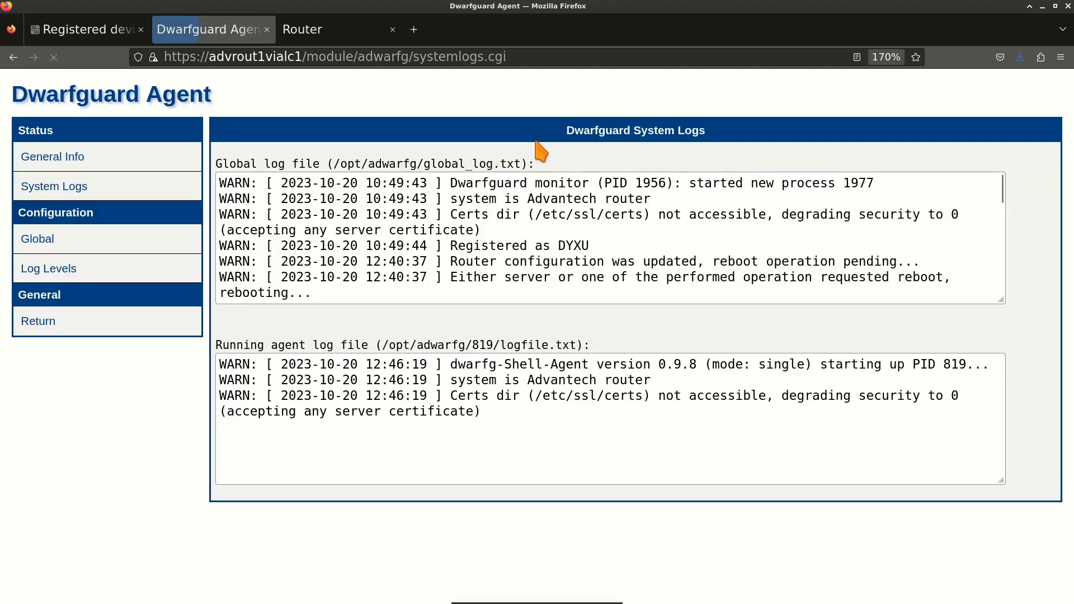
Replace the startup script's last comment with 'another content her' plus a '# here' line, and apply.
{"action": "left_click", "coordinate": [44, 322]}
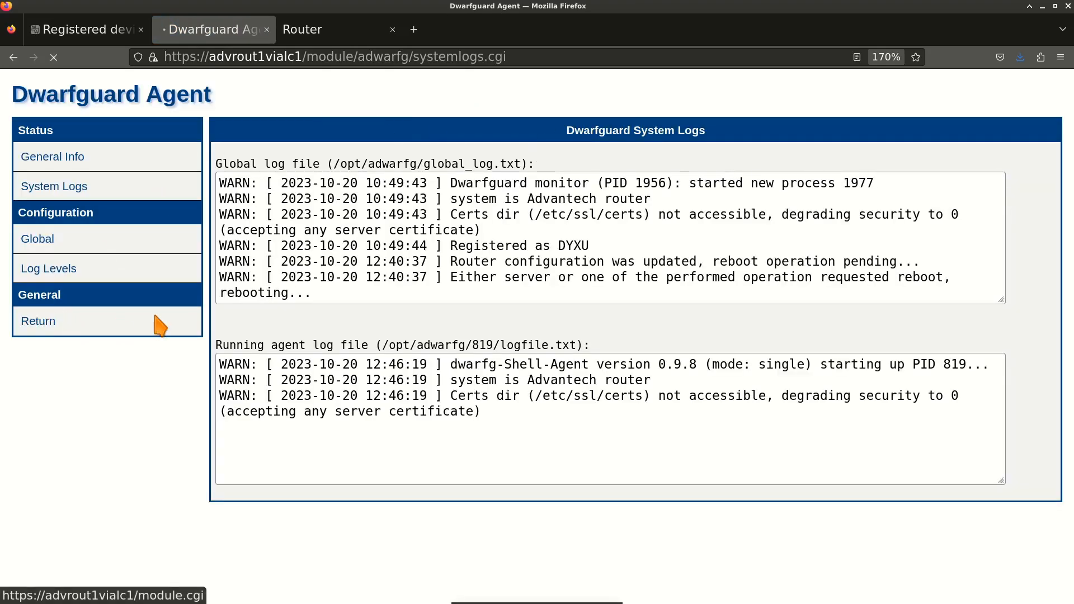
{"action": "scroll", "coordinate": [84, 280], "scroll_direction": "down", "scroll_amount": 6}
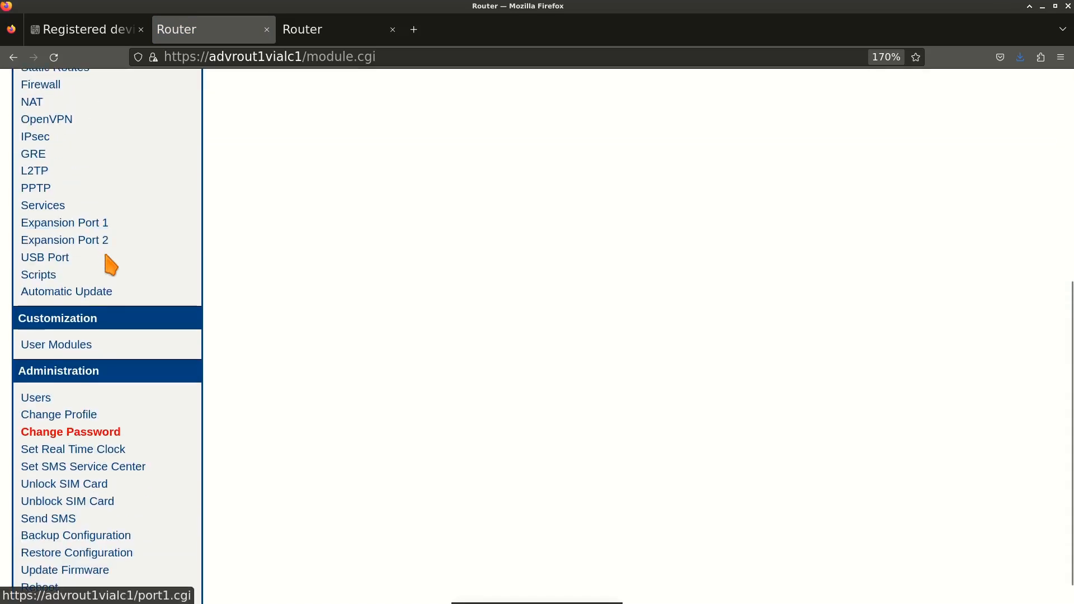
{"action": "left_click", "coordinate": [38, 281]}
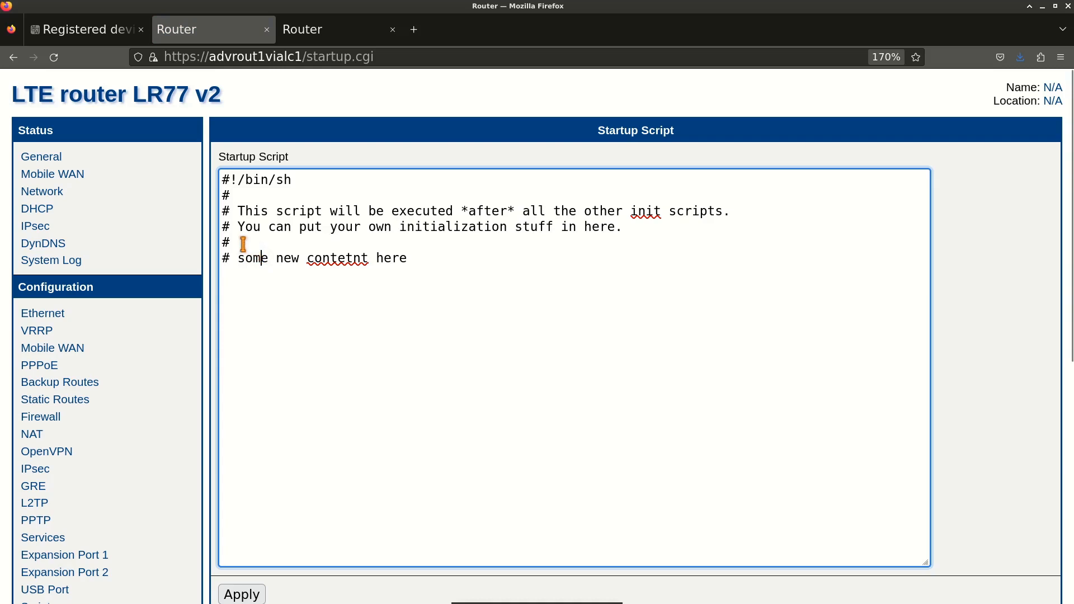
{"action": "left_click_drag", "start_coordinate": [238, 259], "coordinate": [420, 259]}
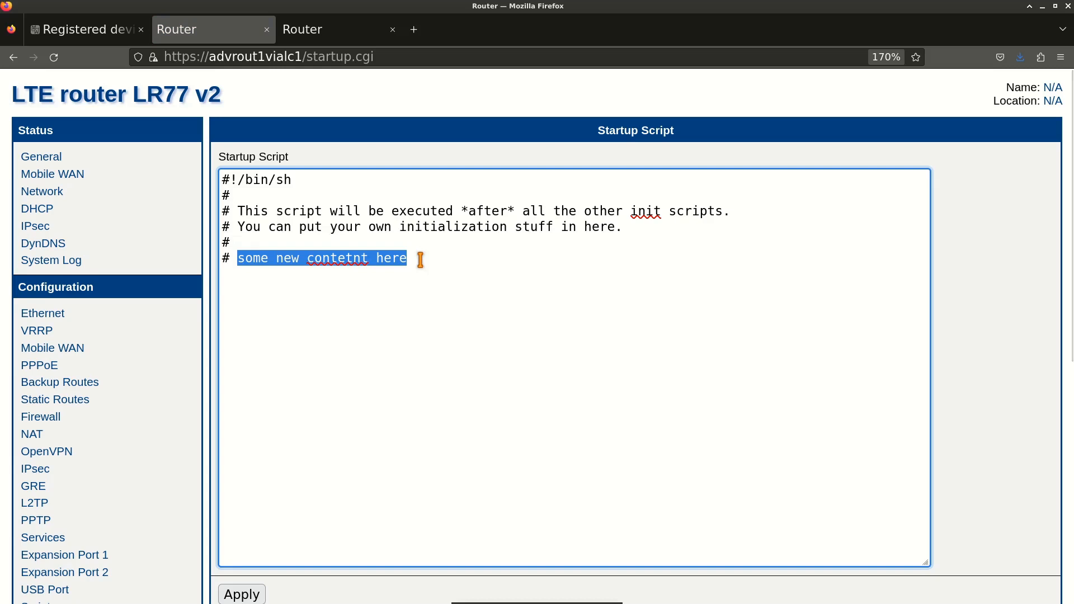
{"action": "type", "text": "another"}
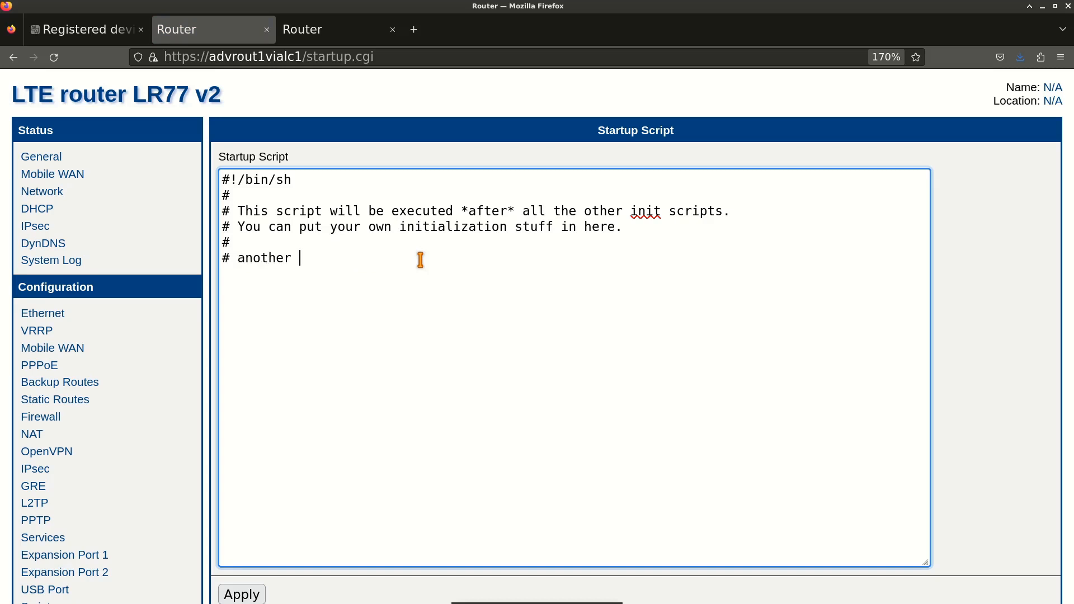
{"action": "type", "text": " content her #"}
{"action": "key", "text": "BackSpace"}
{"action": "type", "text": "# here"}
{"action": "scroll", "coordinate": [363, 313], "scroll_direction": "down", "scroll_amount": 5}
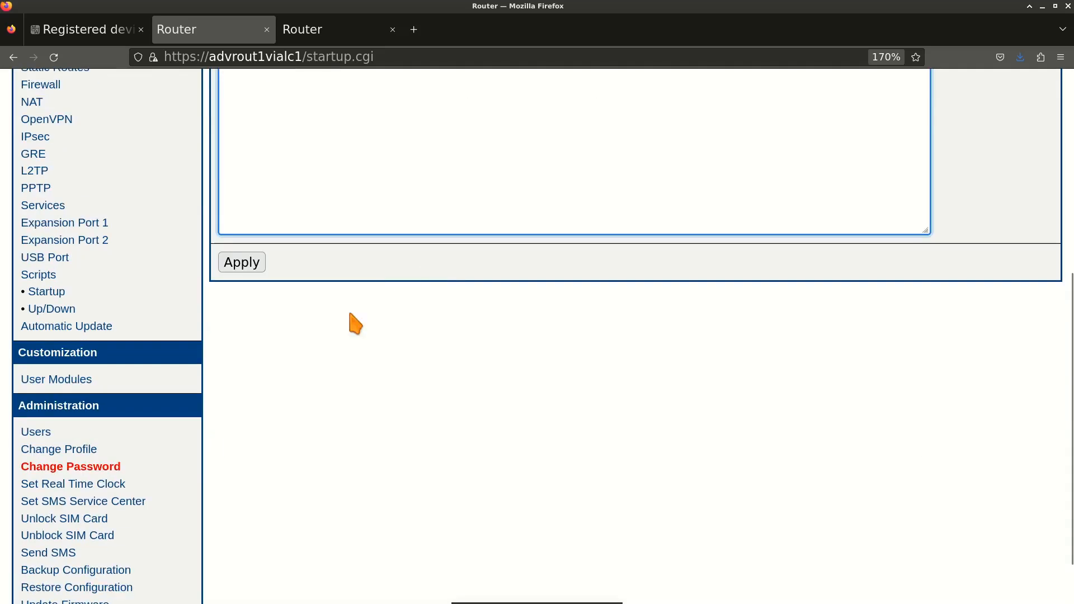
{"action": "left_click", "coordinate": [250, 268]}
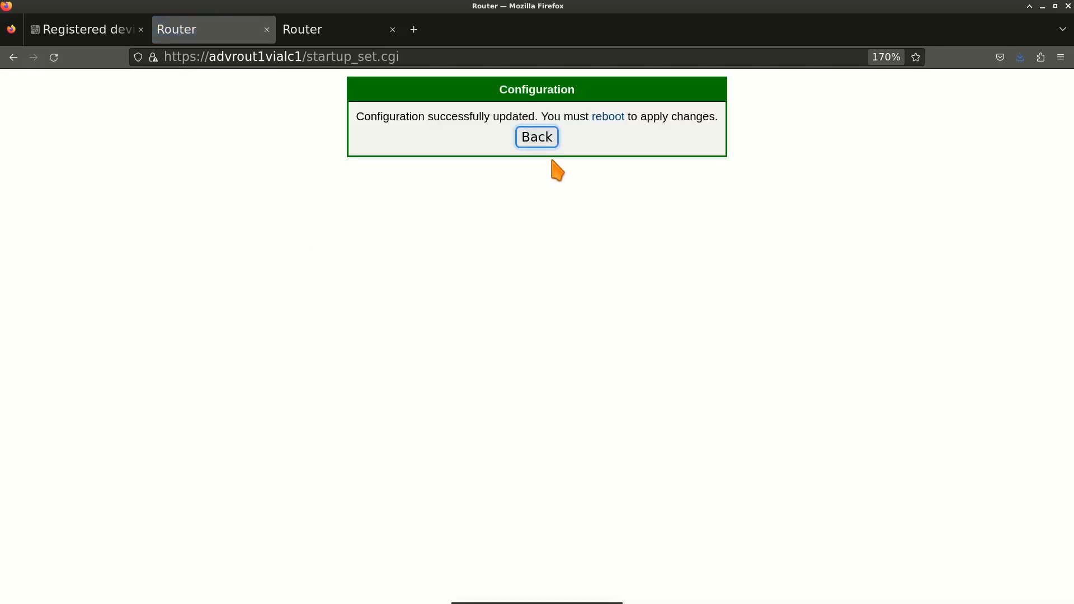
{"action": "left_click", "coordinate": [547, 147]}
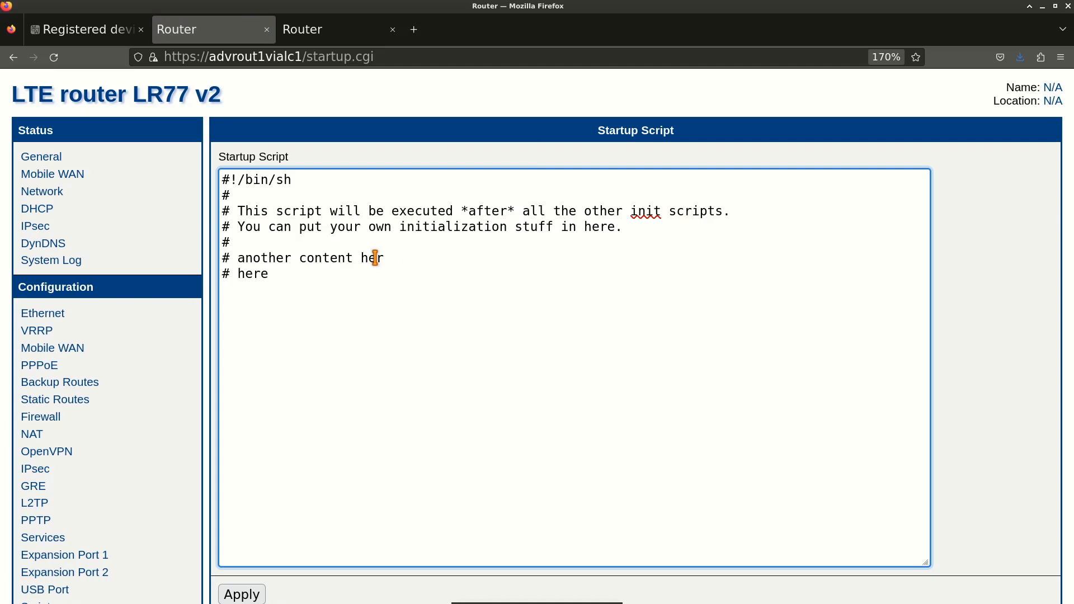
{"action": "left_click", "coordinate": [87, 28]}
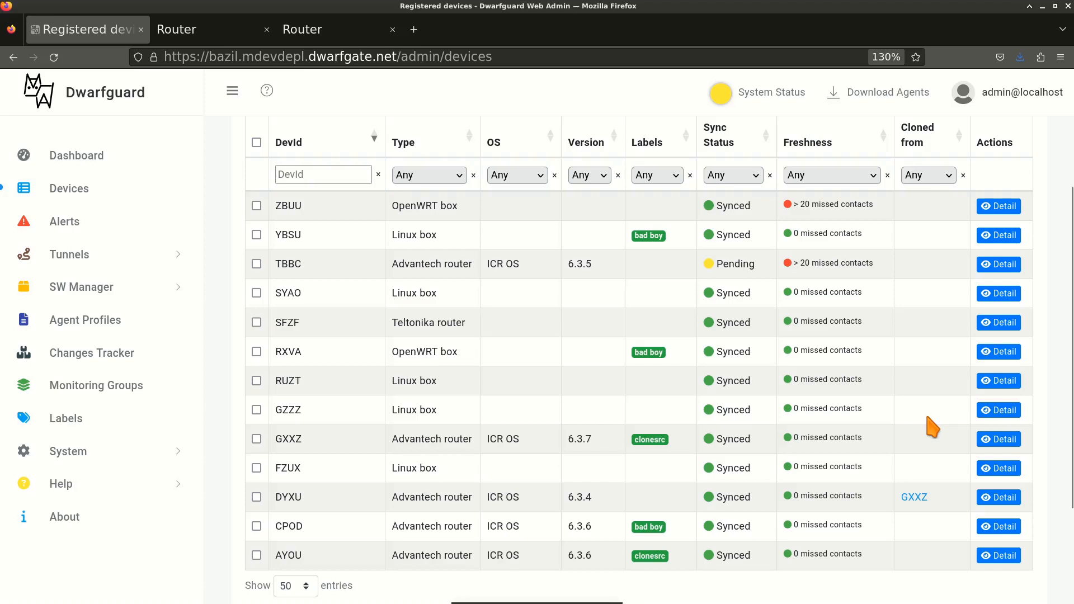
{"action": "left_click", "coordinate": [204, 31]}
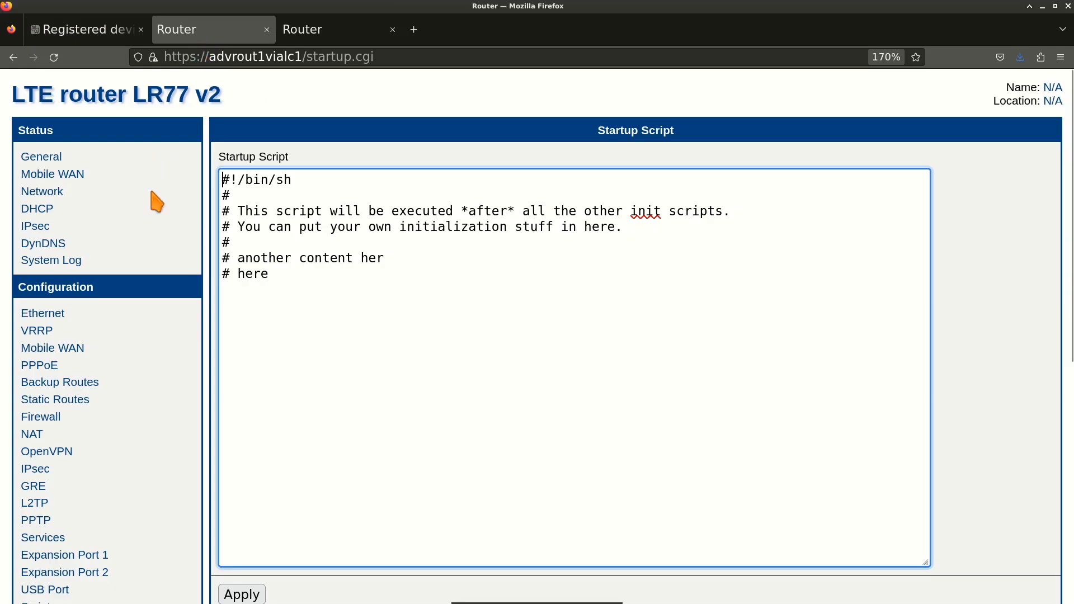
{"action": "scroll", "coordinate": [139, 292], "scroll_direction": "down", "scroll_amount": 4}
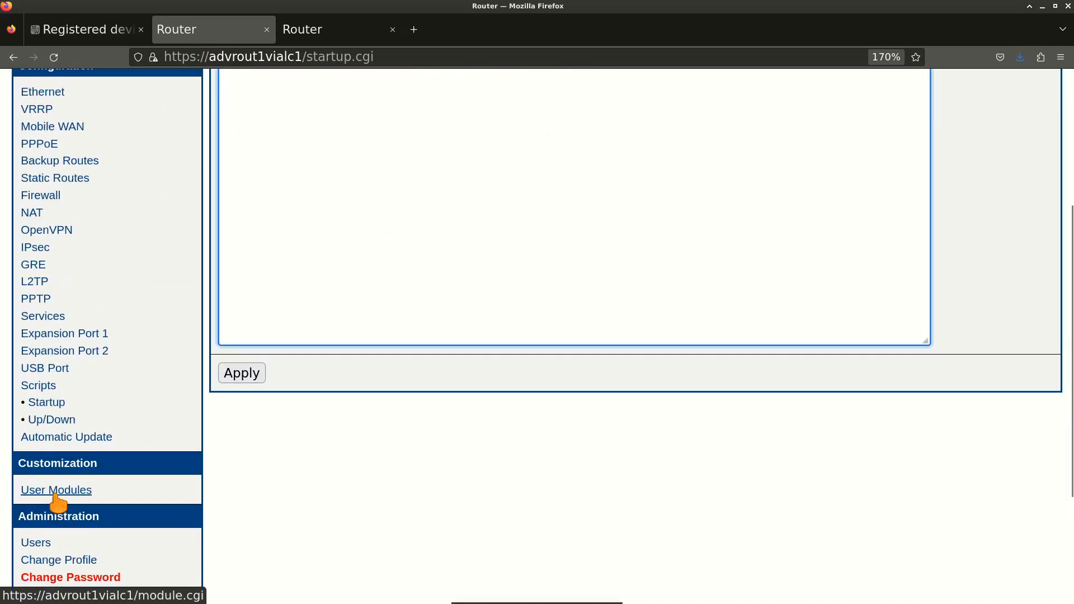
{"action": "left_click", "coordinate": [58, 492]}
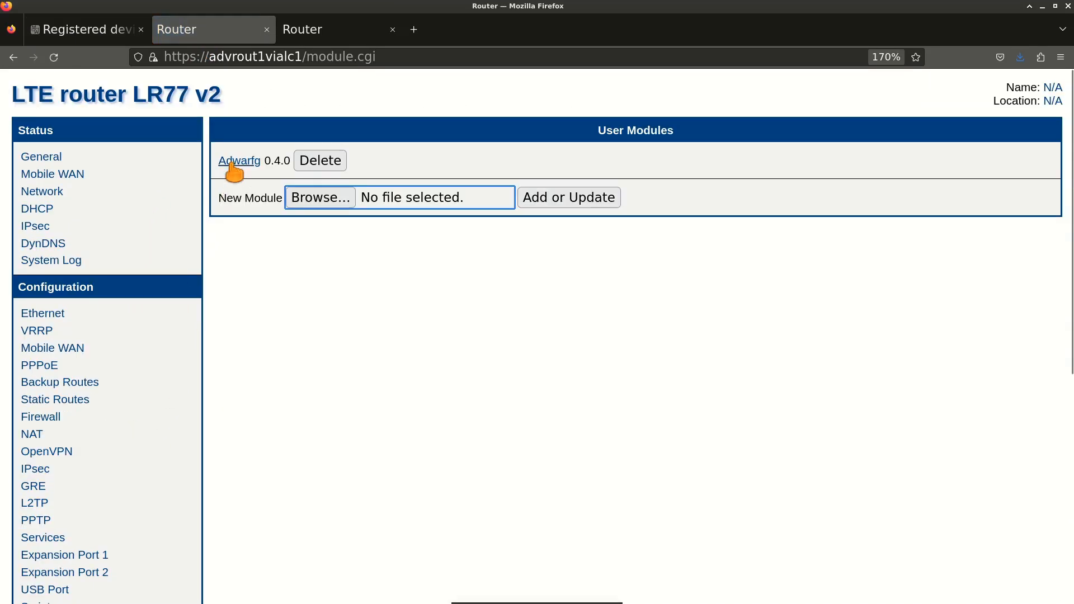
Force the Adwarfg agent to sync to the server now, then show Dwarfguard's Registered Devices list.
{"action": "left_click", "coordinate": [238, 163]}
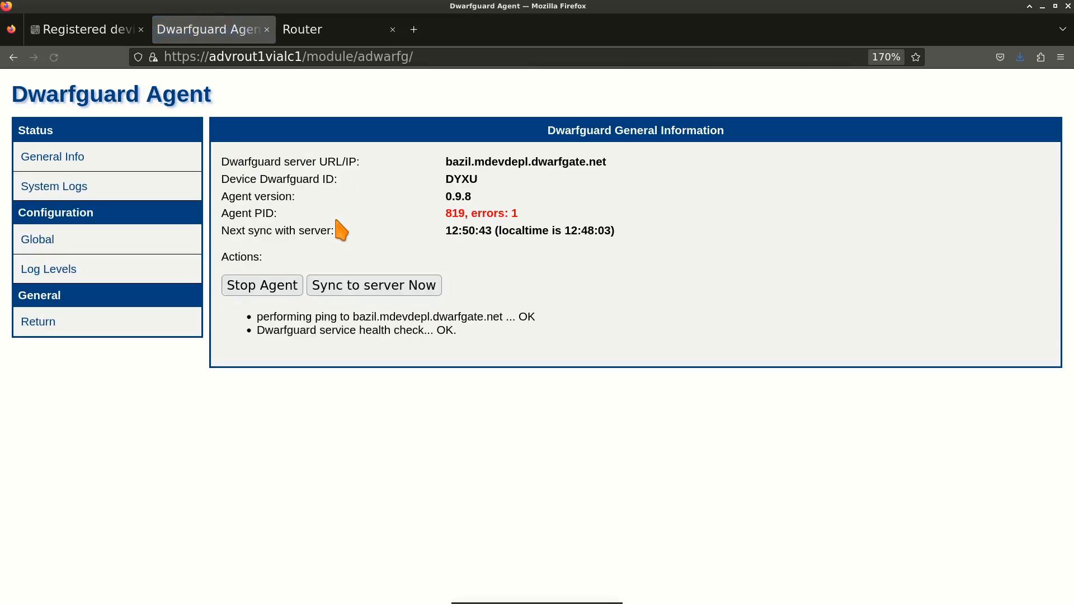
{"action": "left_click", "coordinate": [380, 288]}
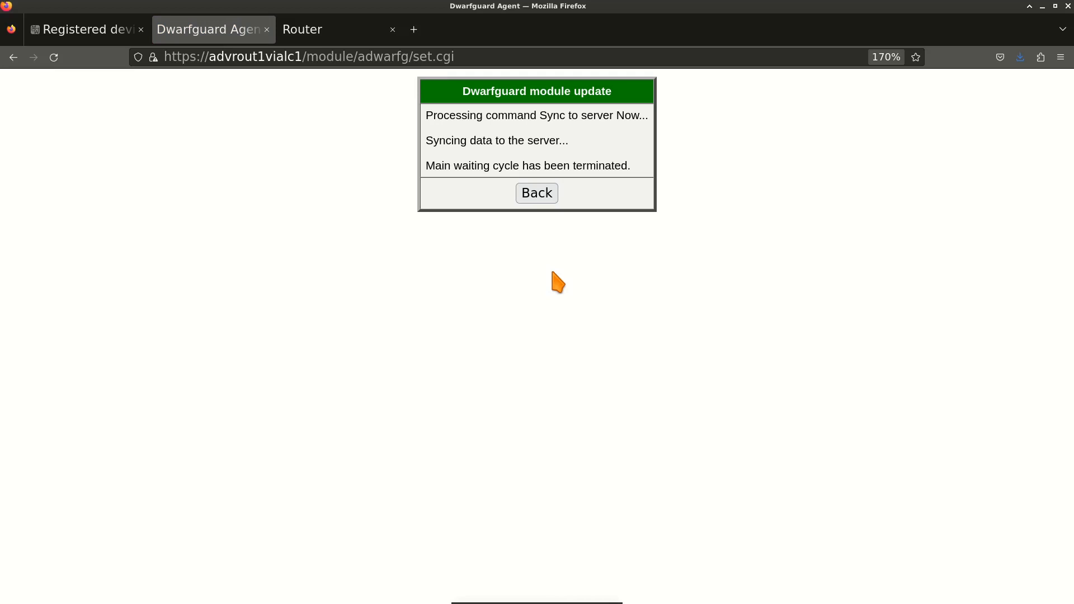
{"action": "left_click", "coordinate": [535, 202]}
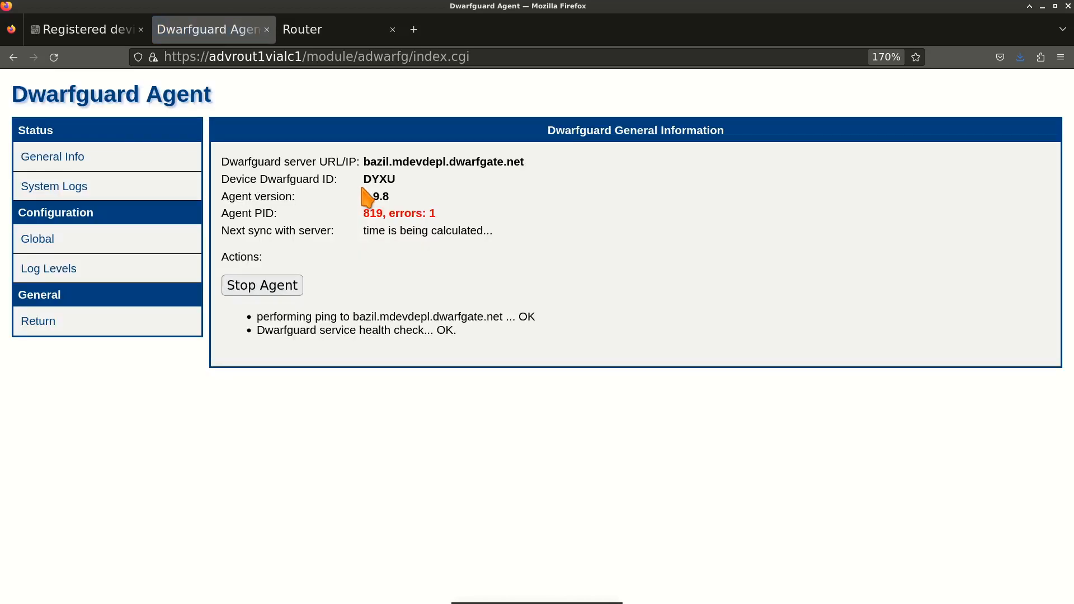
{"action": "left_click", "coordinate": [89, 31]}
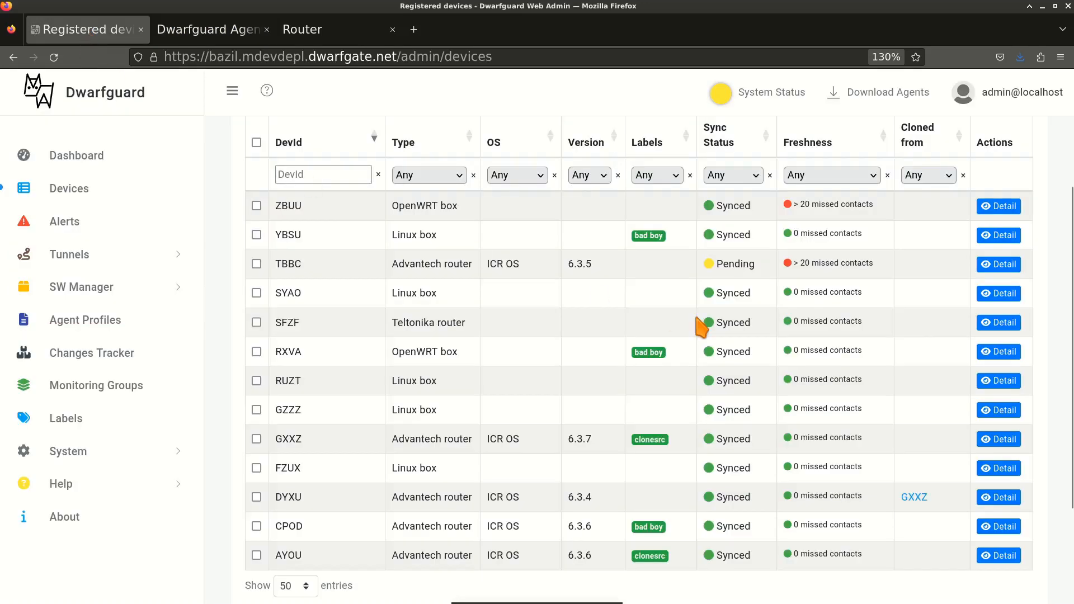
Reload the device list repeatedly until DYXU returns from Pending to Synced, then go to the router's agent page.
{"action": "key", "text": "F5"}
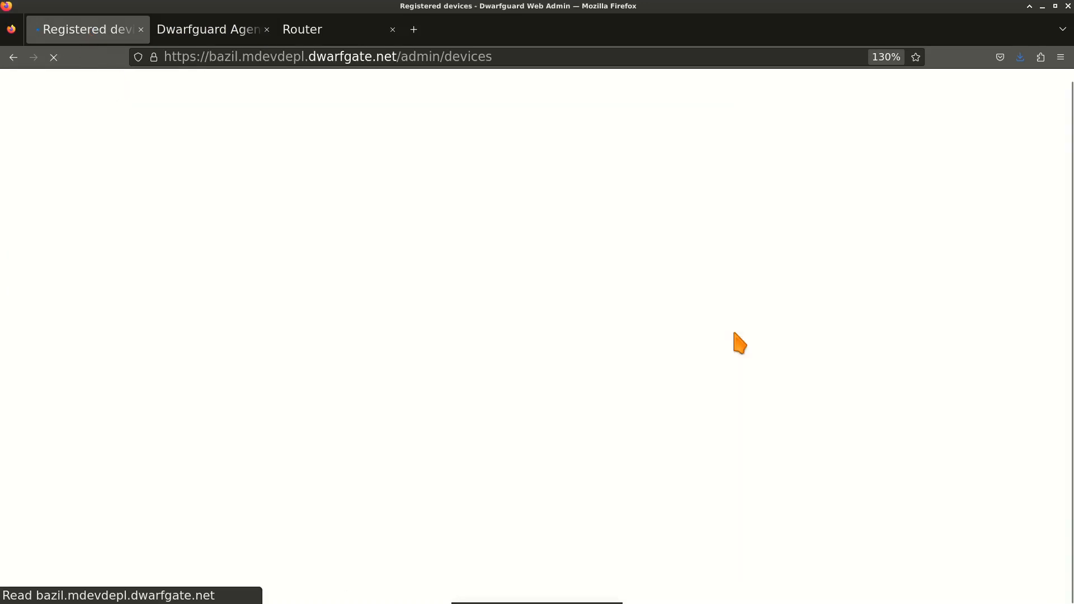
{"action": "scroll", "coordinate": [749, 345], "scroll_direction": "down", "scroll_amount": 3}
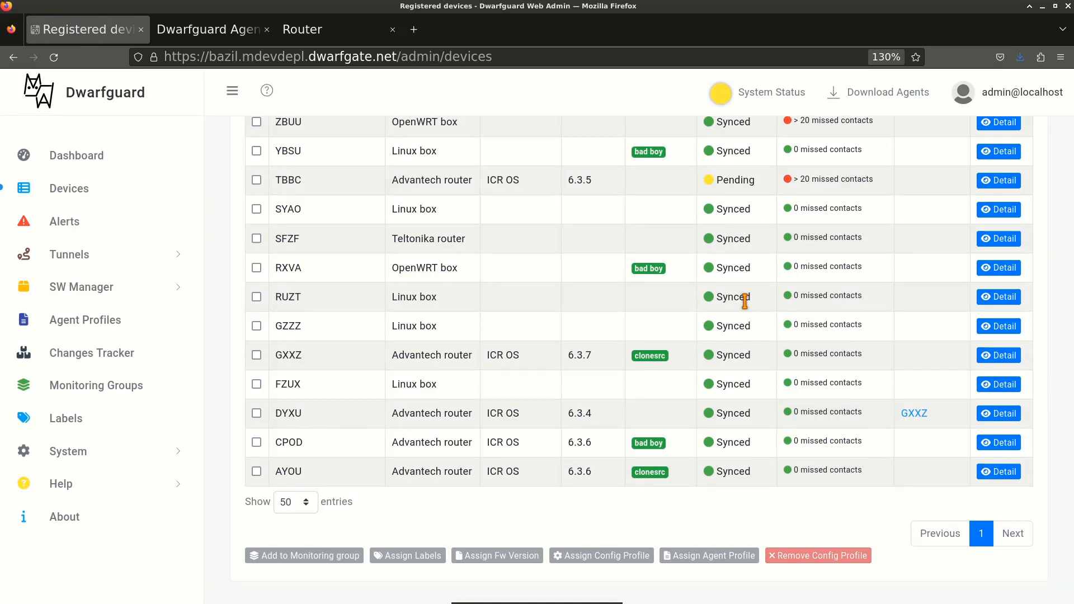
{"action": "key", "text": "F5"}
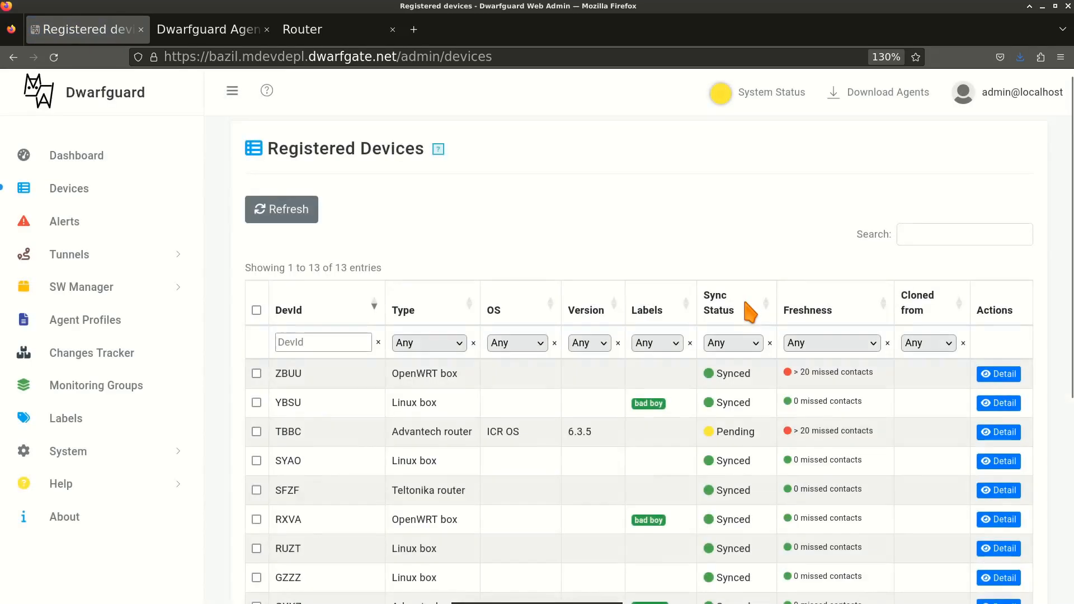
{"action": "scroll", "coordinate": [749, 314], "scroll_direction": "down", "scroll_amount": 3}
{"action": "scroll", "coordinate": [749, 314], "scroll_direction": "down", "scroll_amount": 2}
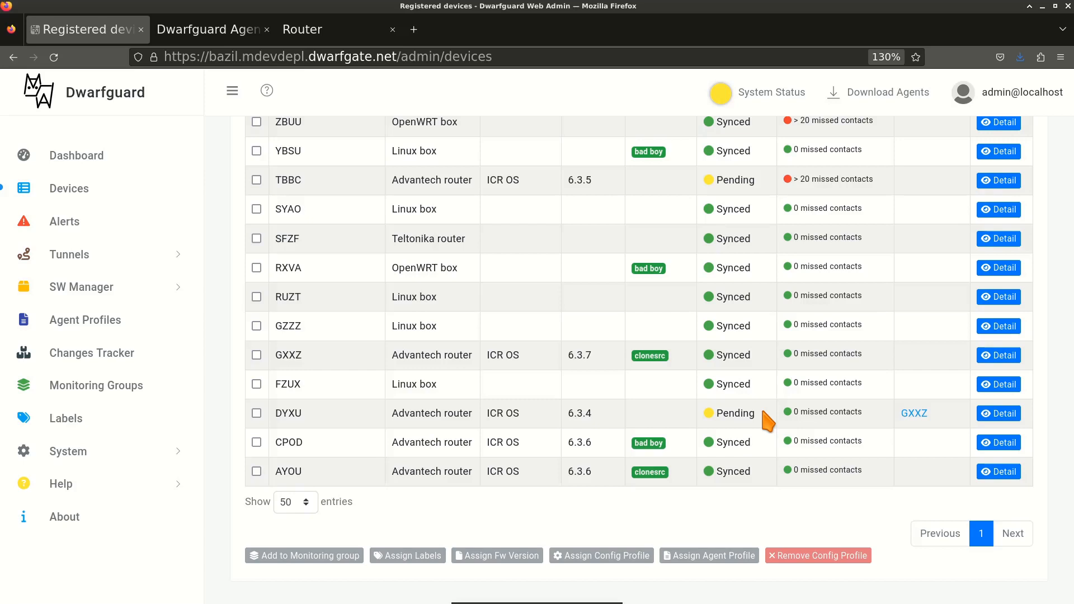
{"action": "key", "text": "F5"}
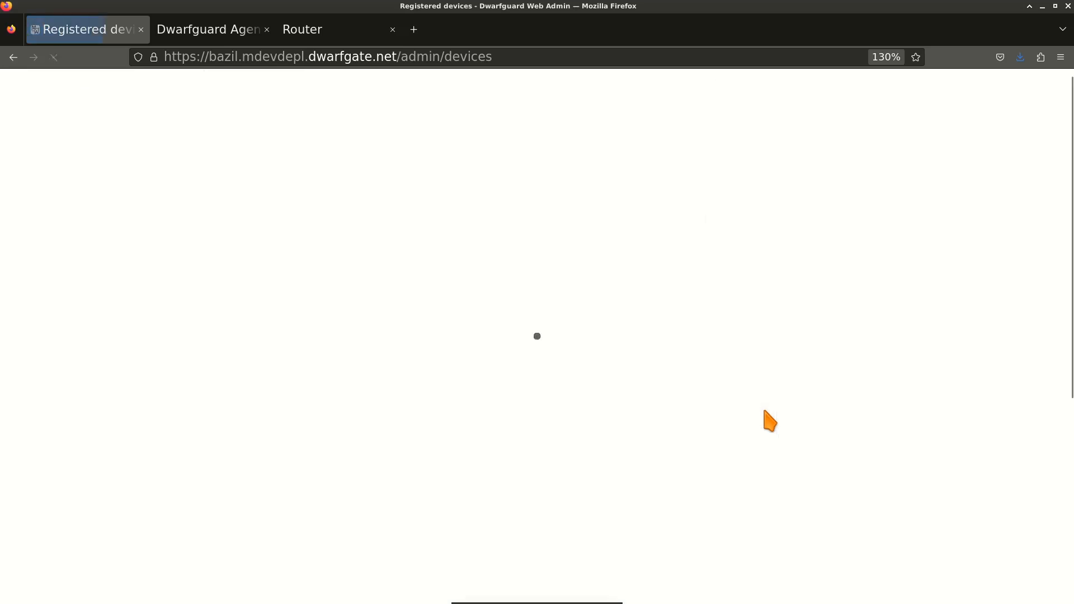
{"action": "scroll", "coordinate": [382, 110], "scroll_direction": "down", "scroll_amount": 3}
{"action": "scroll", "coordinate": [386, 117], "scroll_direction": "down", "scroll_amount": 1}
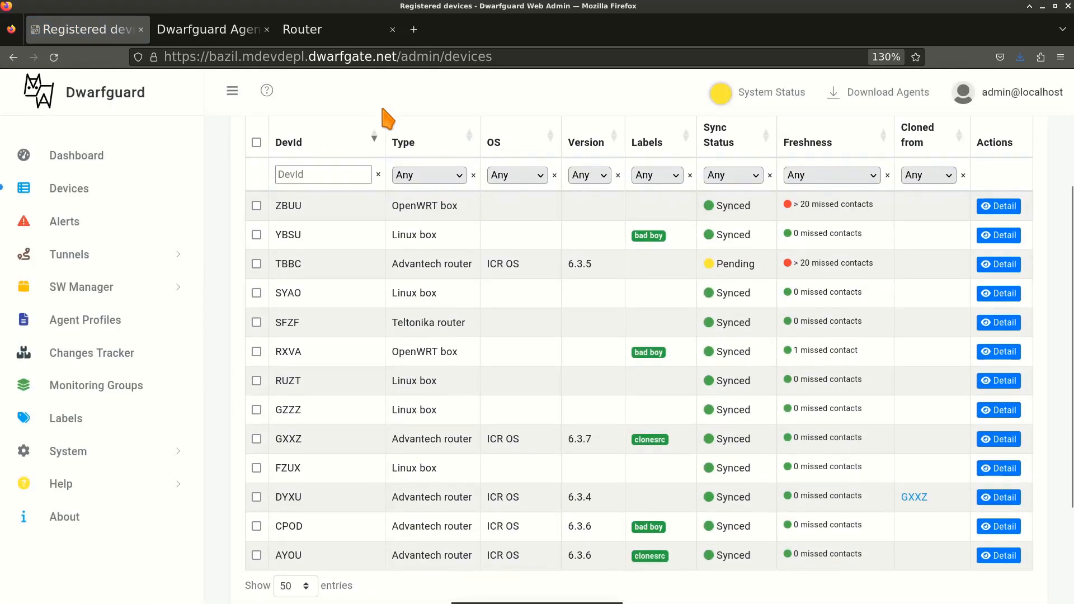
{"action": "left_click", "coordinate": [206, 32]}
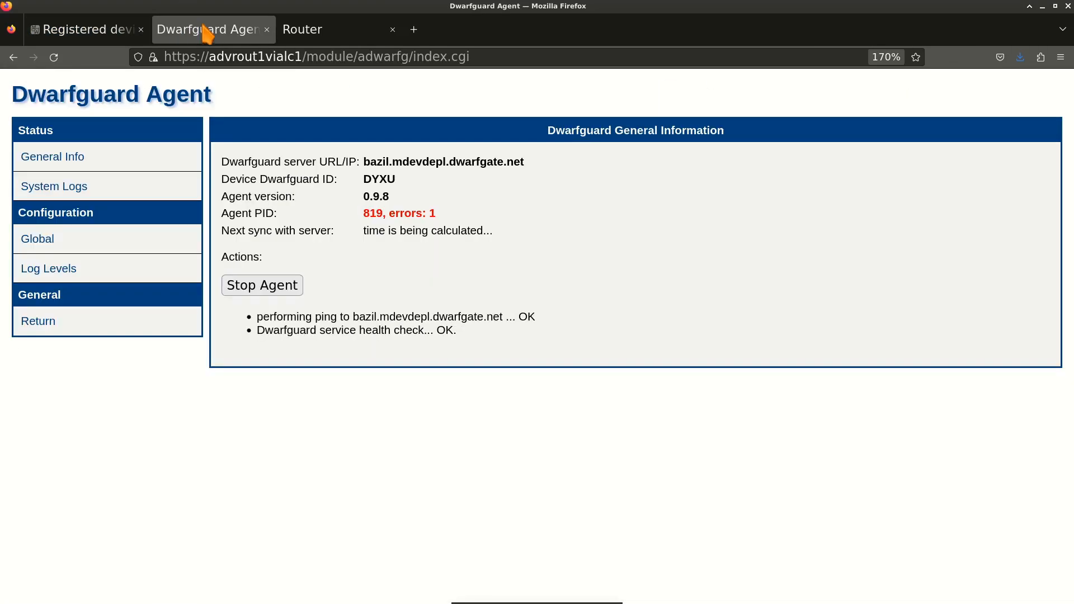
Leave the agent module and log back in to the router with its credentials.
{"action": "left_click", "coordinate": [41, 322]}
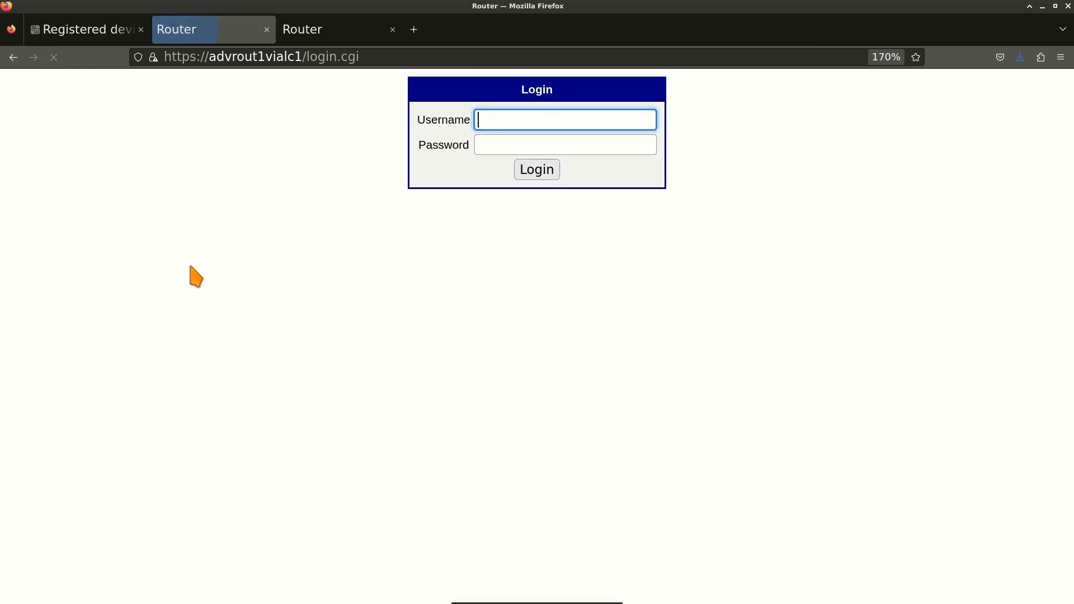
{"action": "type", "text": "root"}
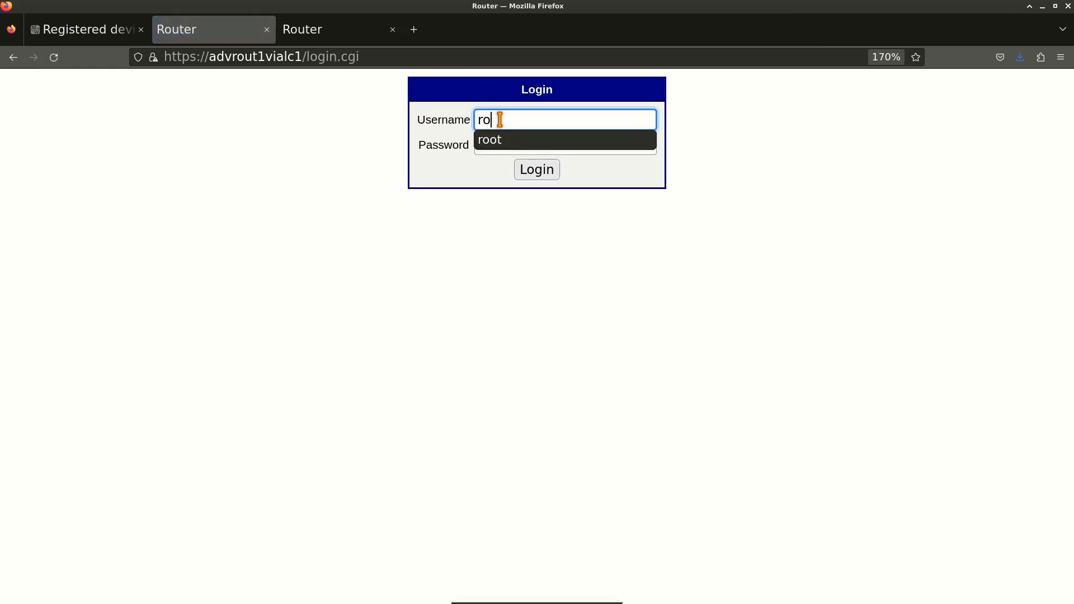
{"action": "key", "text": "Tab"}
{"action": "type", "text": "root"}
{"action": "key", "text": "Return"}
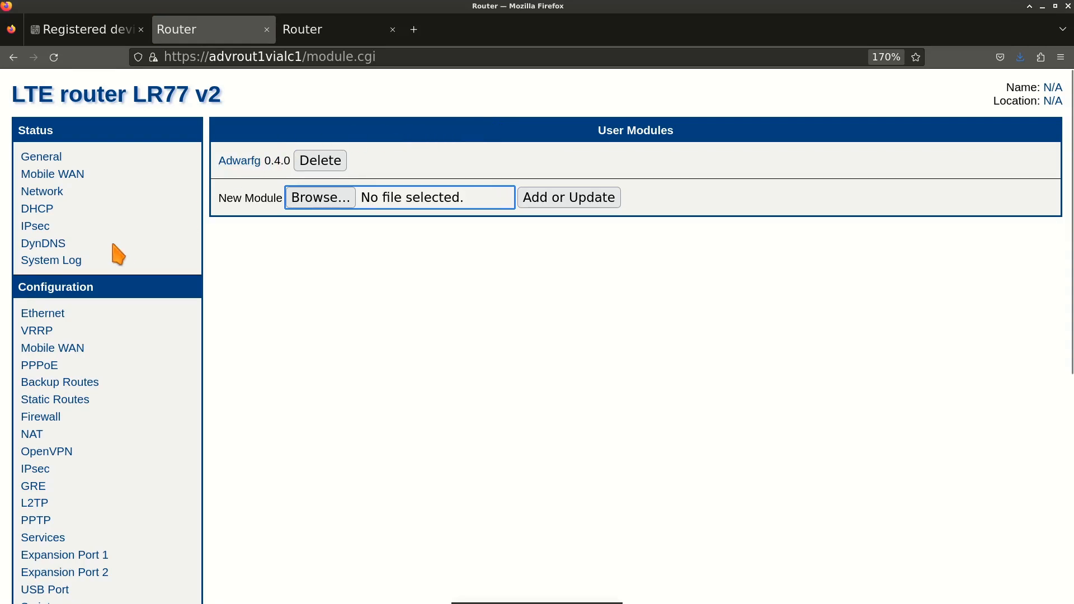
{"action": "scroll", "coordinate": [112, 248], "scroll_direction": "down", "scroll_amount": 4}
{"action": "left_click", "coordinate": [48, 387]}
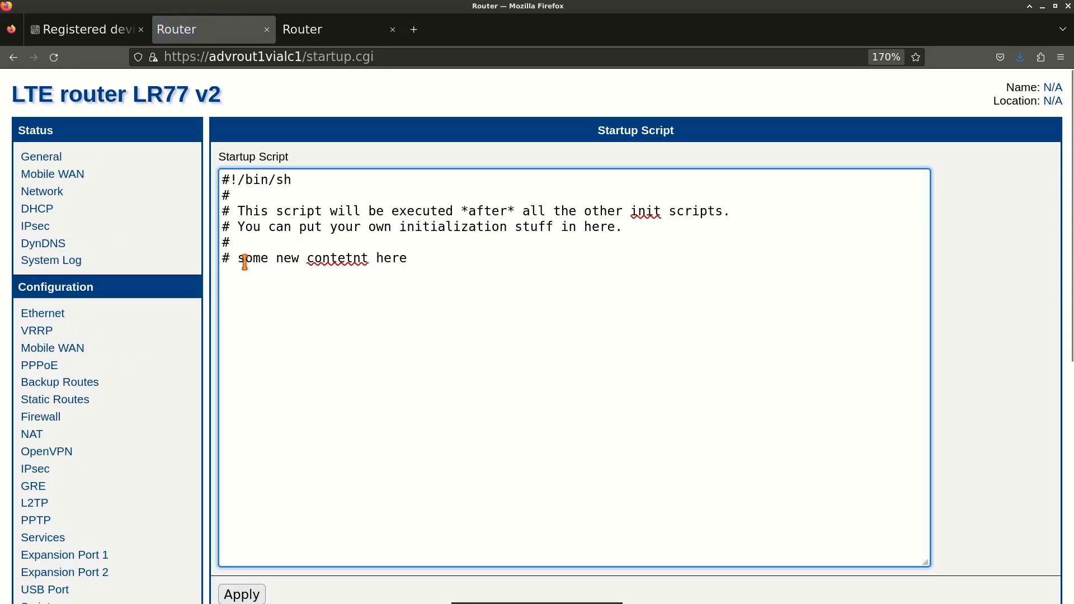
{"action": "left_click_drag", "start_coordinate": [238, 261], "coordinate": [413, 261]}
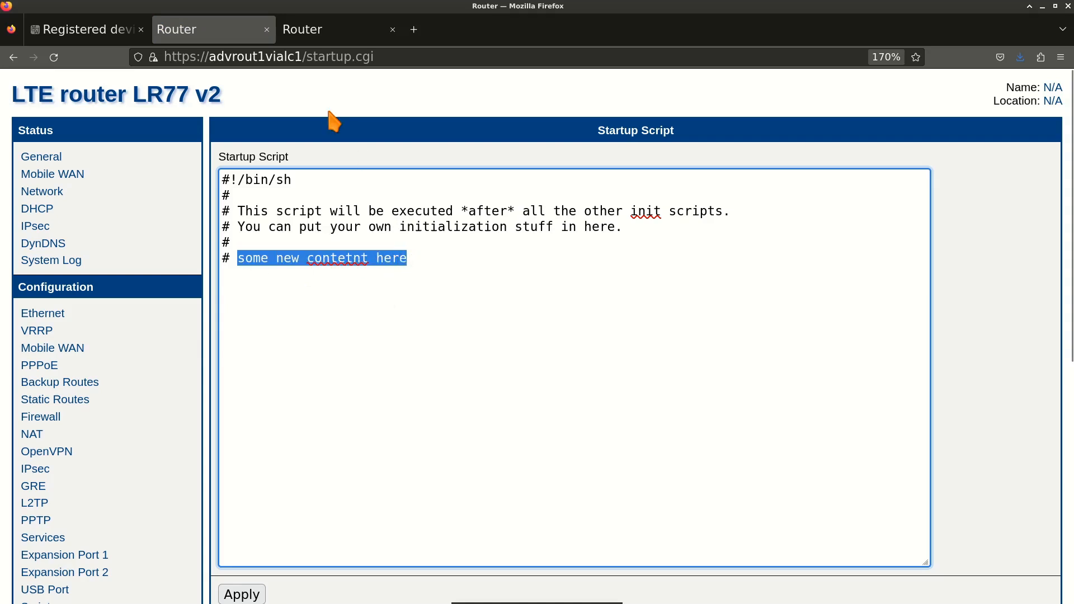
{"action": "left_click", "coordinate": [316, 32]}
{"action": "left_click_drag", "start_coordinate": [218, 242], "coordinate": [361, 243]}
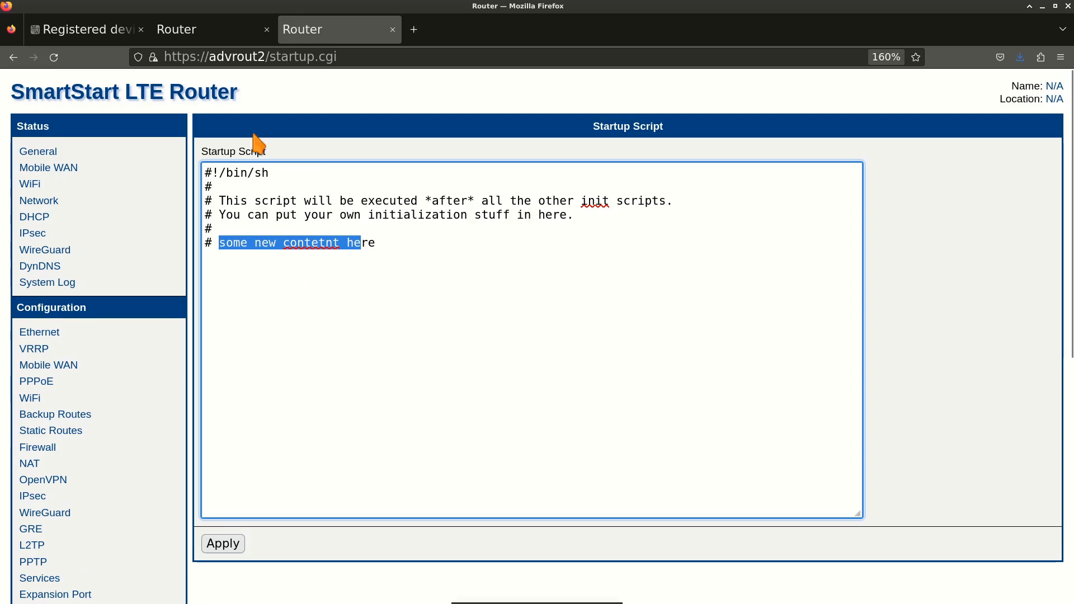
{"action": "left_click", "coordinate": [201, 33]}
{"action": "left_click", "coordinate": [93, 42]}
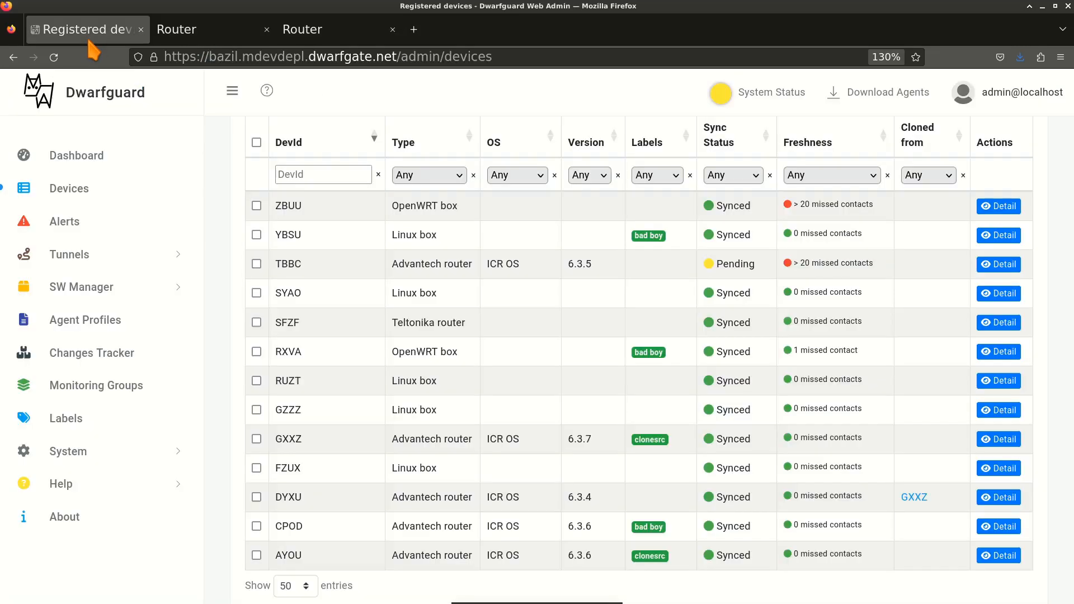